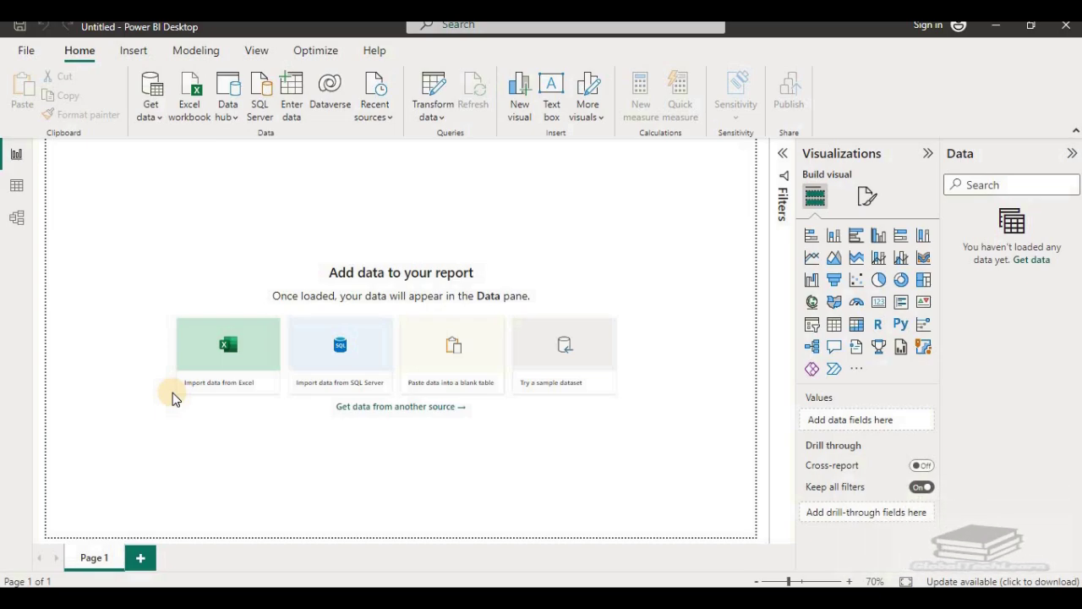
# - Load the DimCustomer and FactSales tables from the most recent DESKTOP-NEABVU2 MyDatabase source using the Import connection mode
pyautogui.click(391, 125)
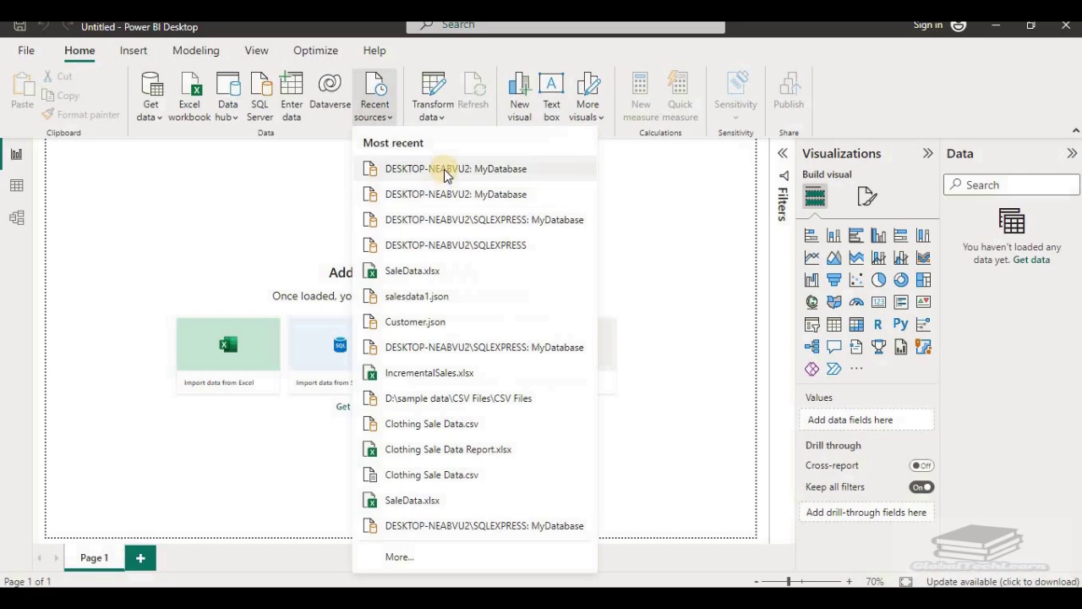
pyautogui.click(446, 172)
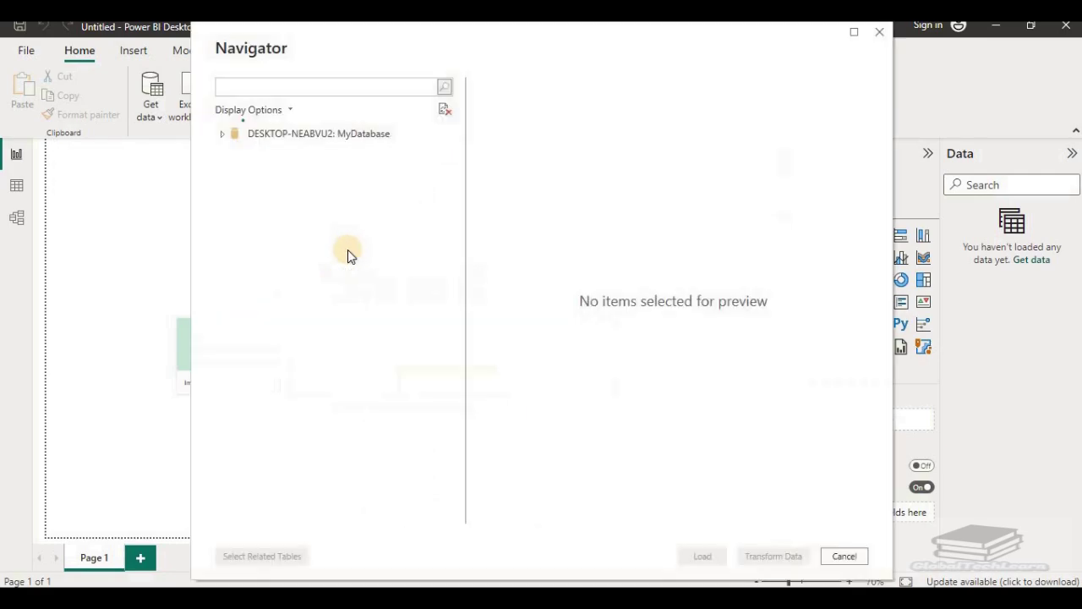
pyautogui.click(221, 136)
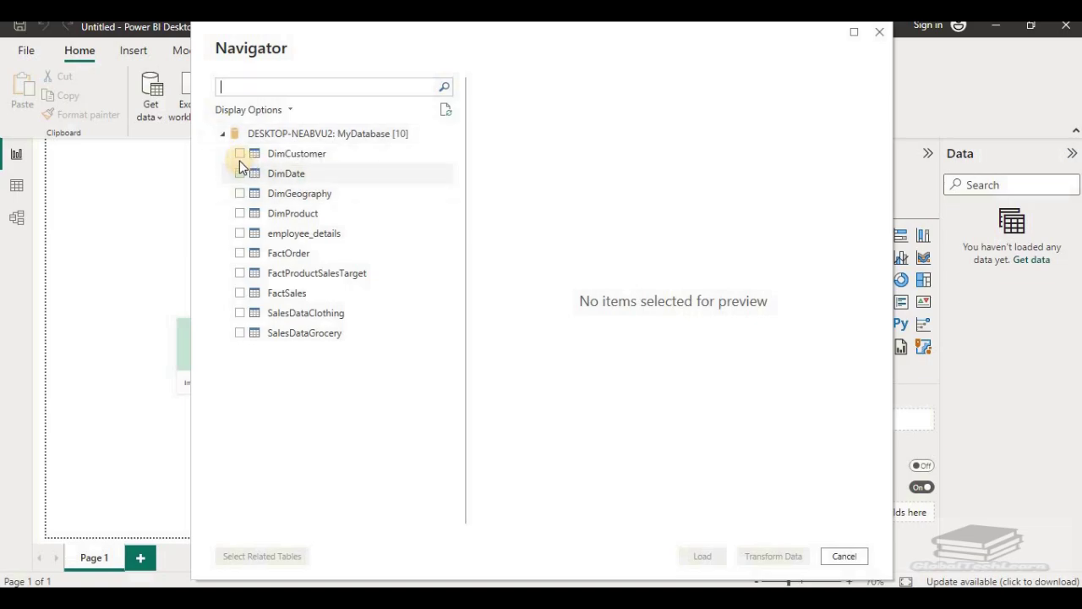
pyautogui.click(239, 154)
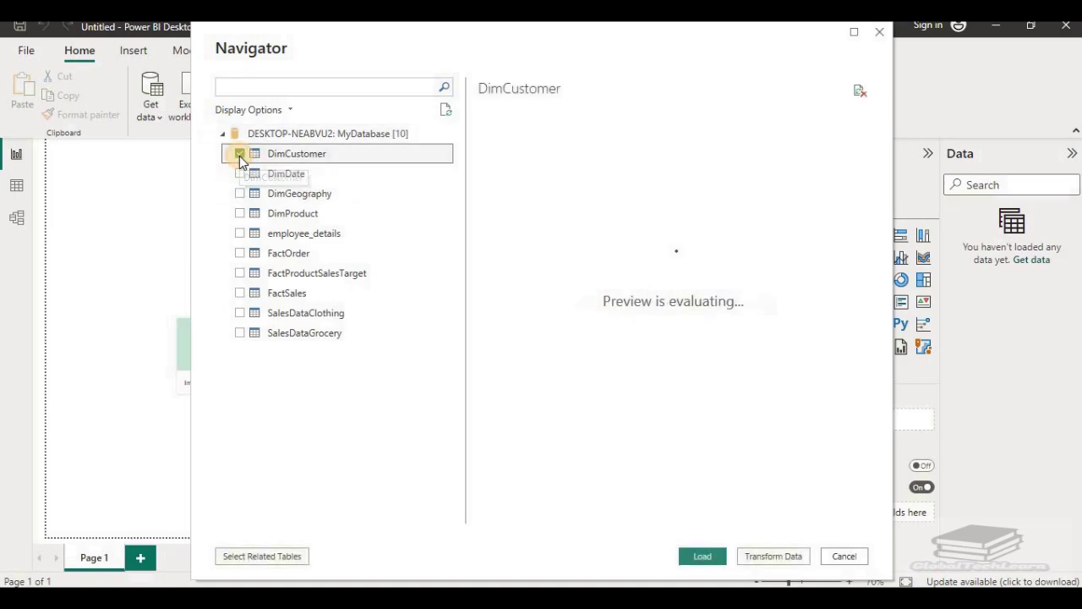
pyautogui.click(240, 293)
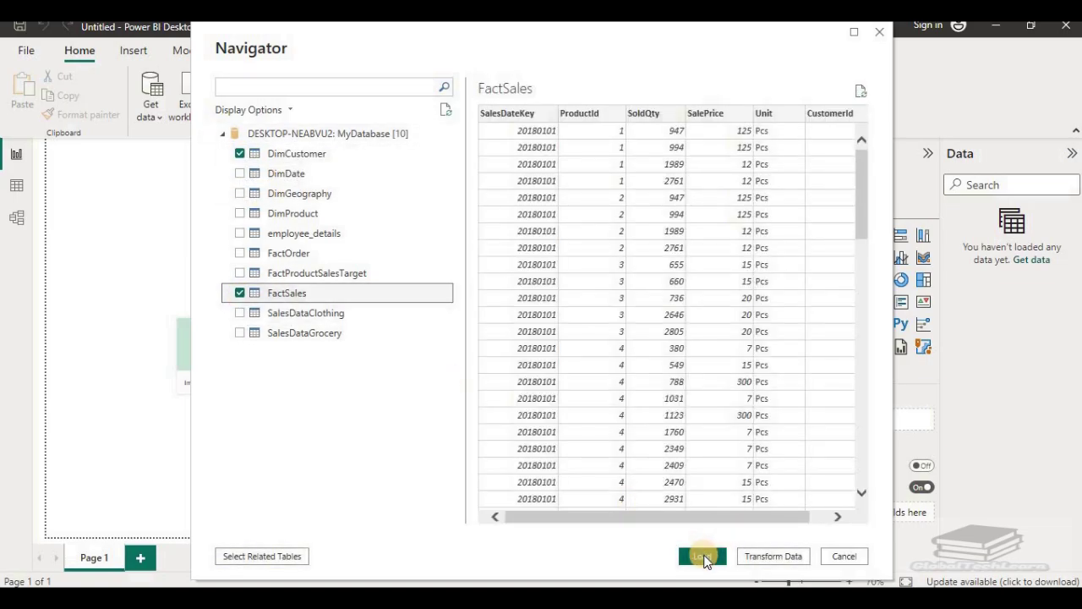
pyautogui.click(703, 555)
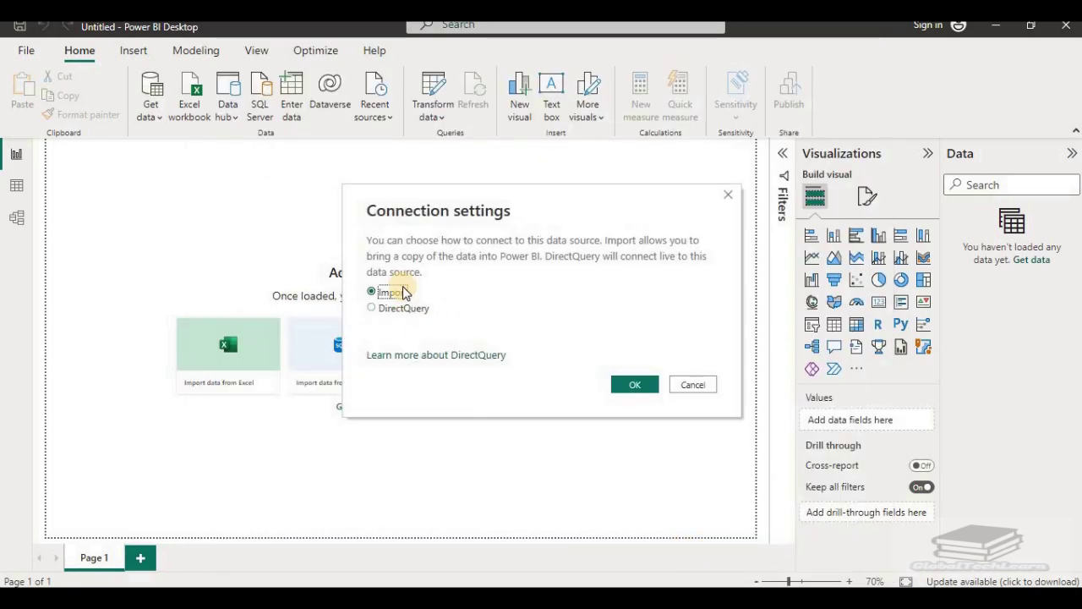
pyautogui.click(633, 388)
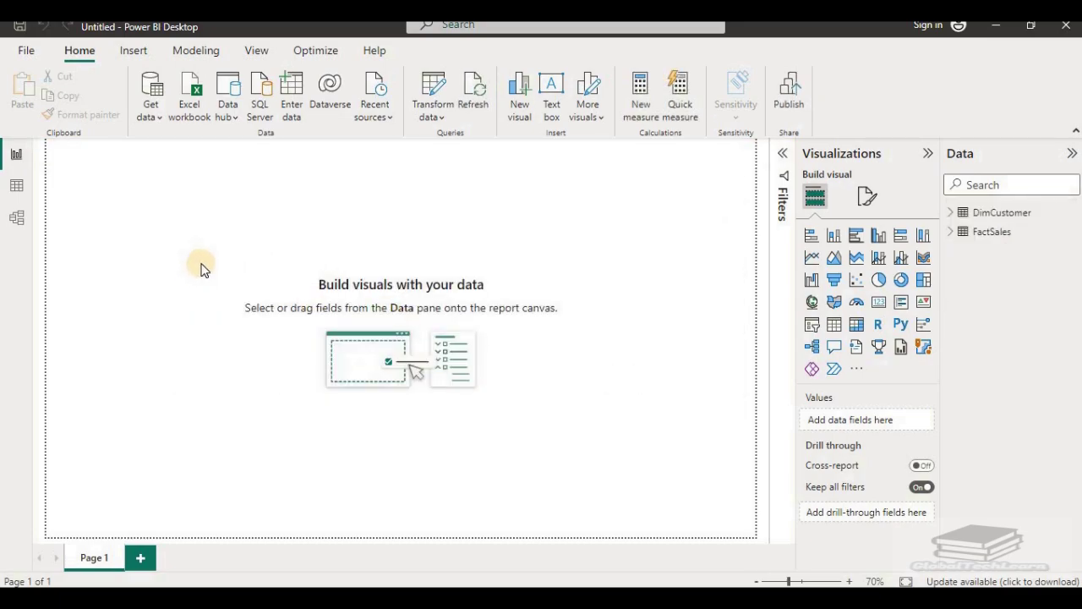
# - Review the loaded tables and delete the existing relationship between DimCustomer and FactSales in the data model
pyautogui.click(16, 186)
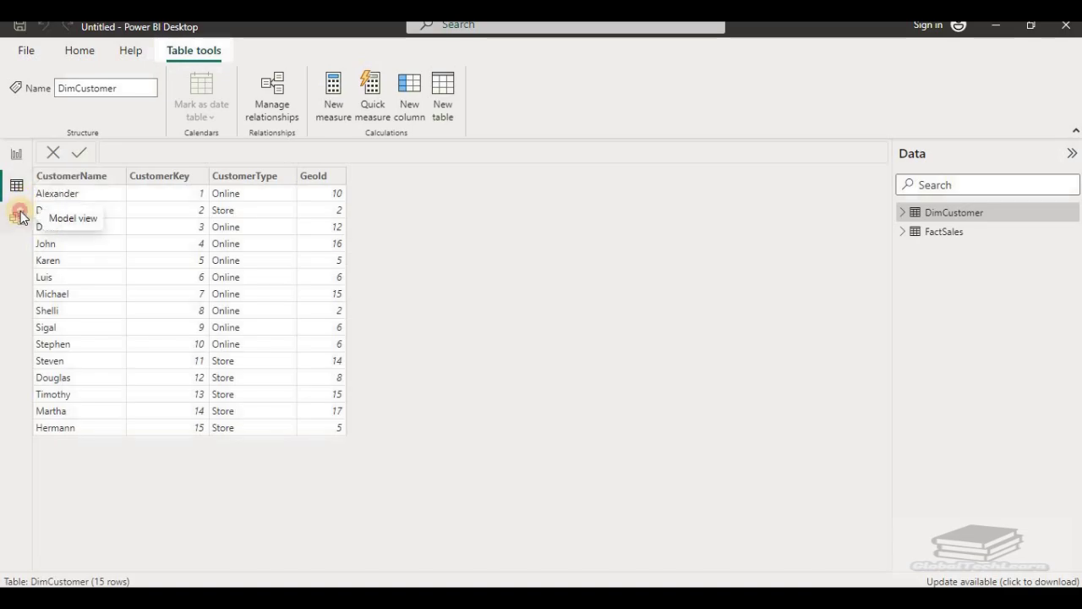
pyautogui.click(17, 217)
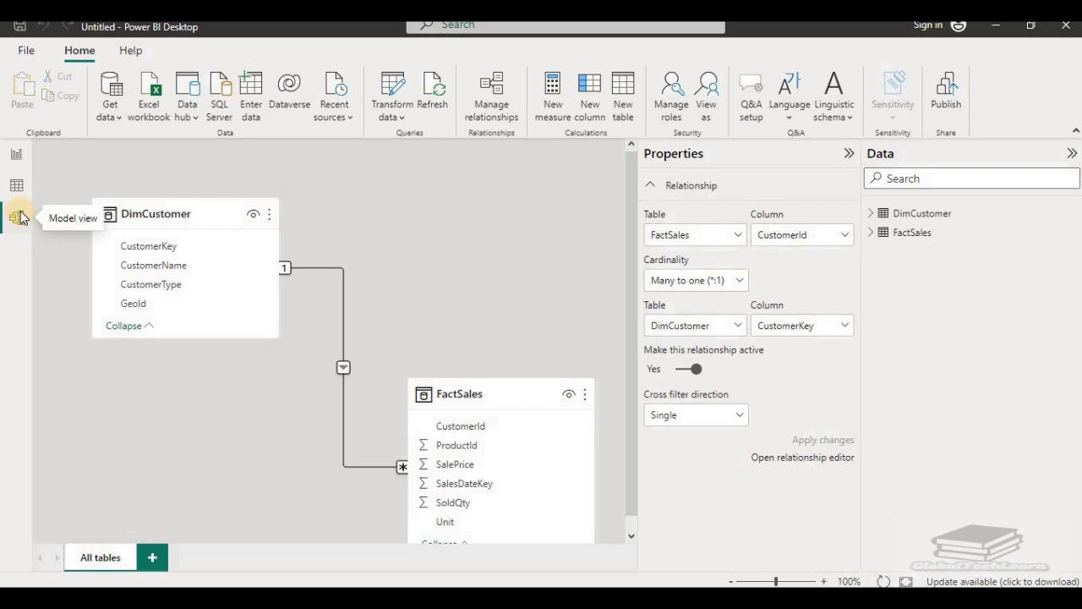
pyautogui.click(344, 325)
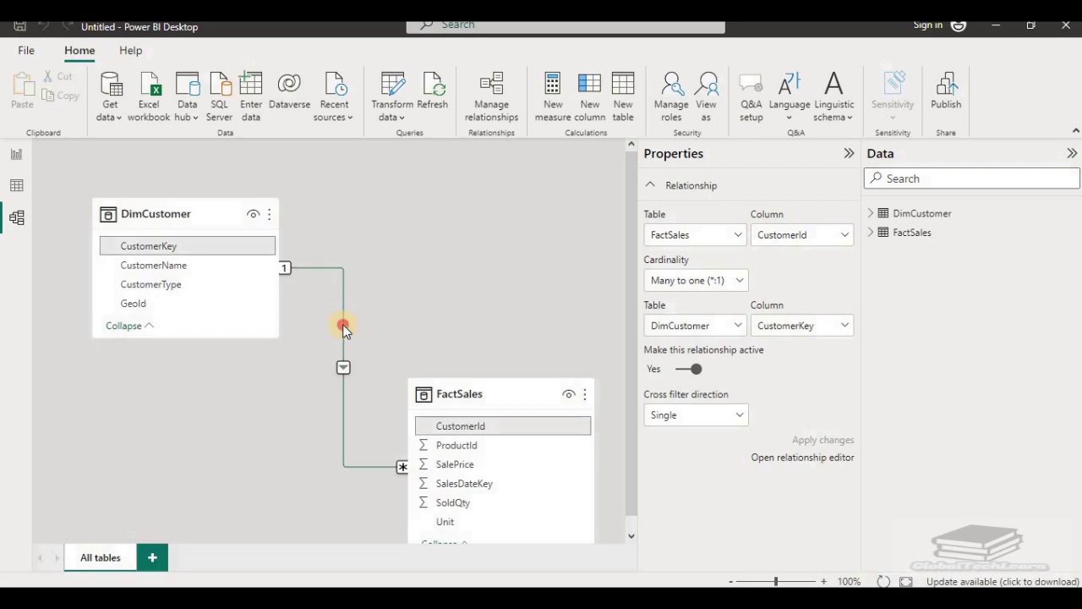
pyautogui.rightClick(344, 325)
pyautogui.click(368, 335)
pyautogui.click(623, 337)
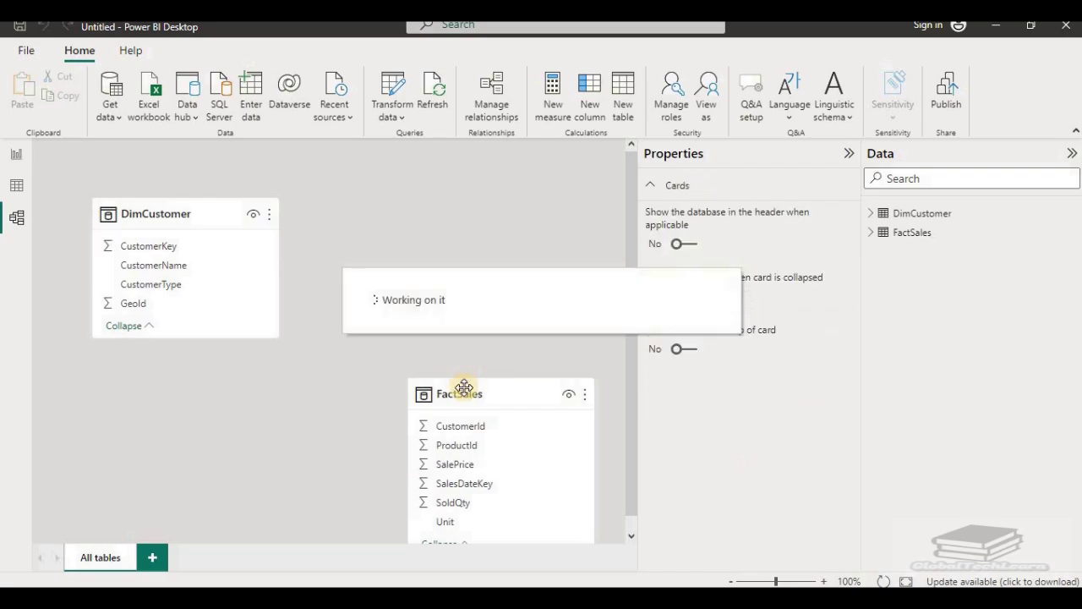
# - Place FactSales beside DimCustomer, relate CustomerKey to CustomerId, and check the relationship's settings without changing them
pyautogui.moveTo(463, 399); pyautogui.dragTo(425, 222)
pyautogui.moveTo(154, 246); pyautogui.dragTo(398, 257)
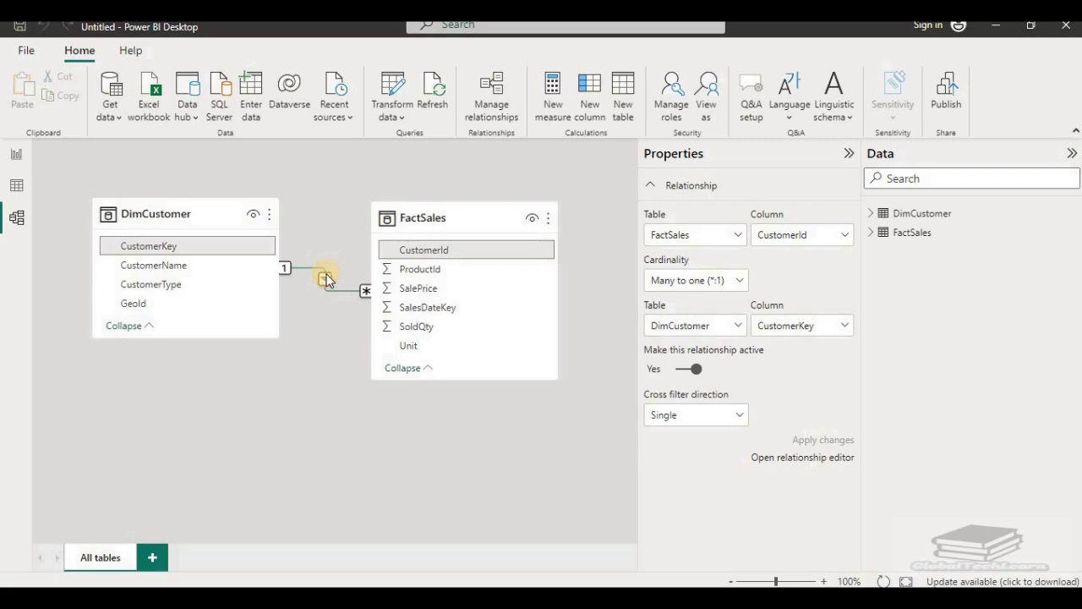
pyautogui.doubleClick(326, 280)
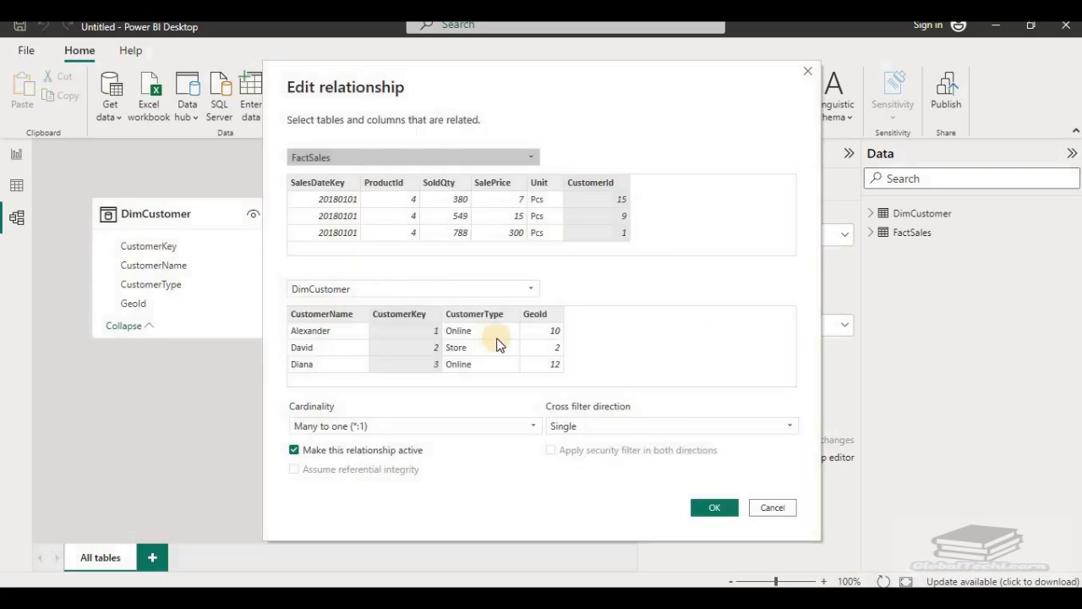
pyautogui.click(773, 508)
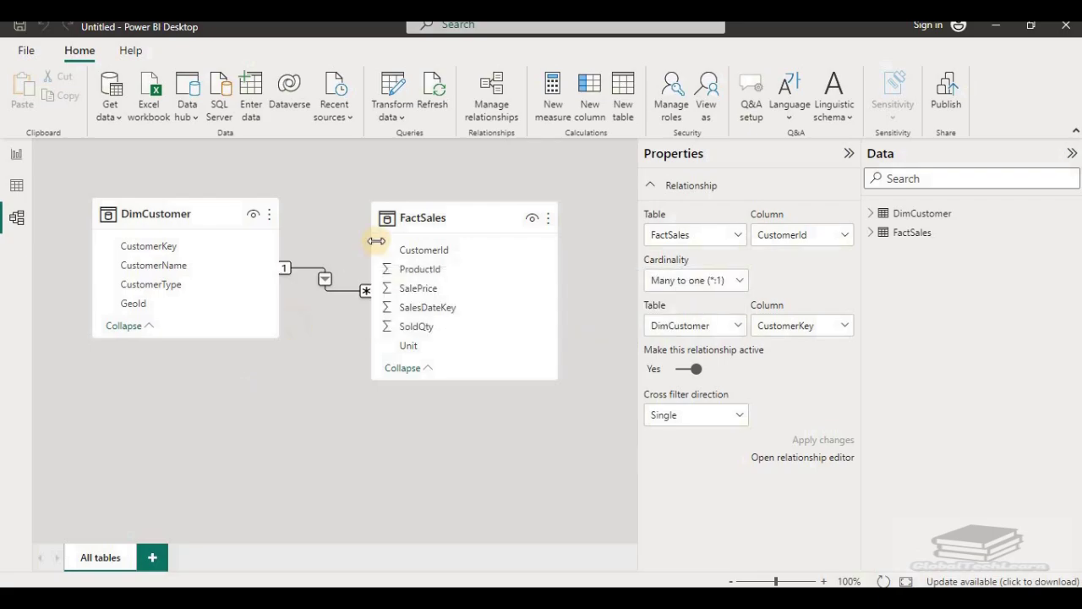
# - Open the loaded queries for transformation in a maximized Power Query Editor
pyautogui.click(406, 117)
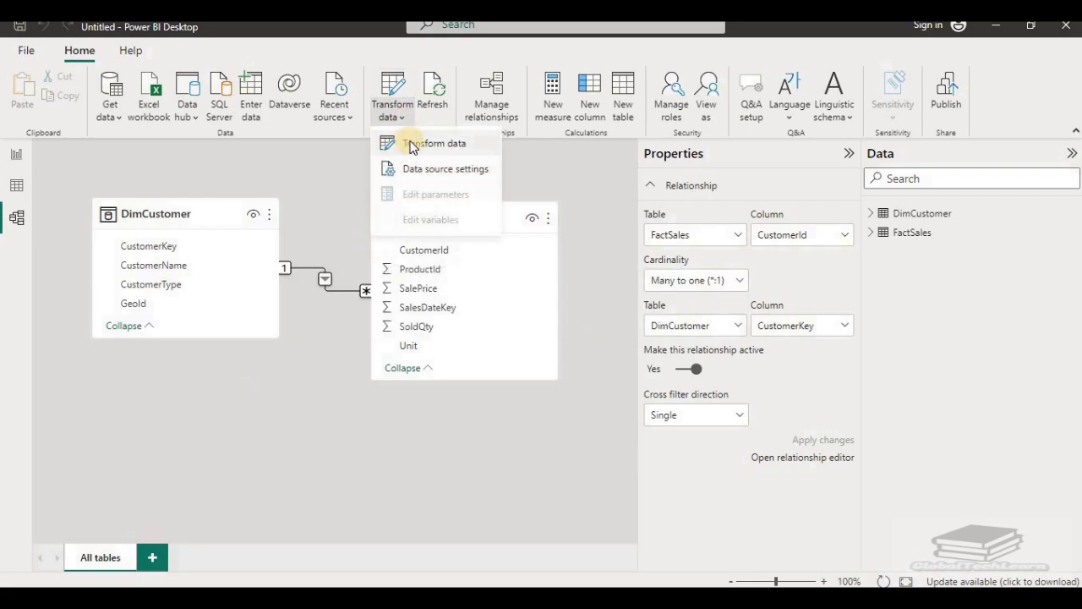
pyautogui.click(411, 146)
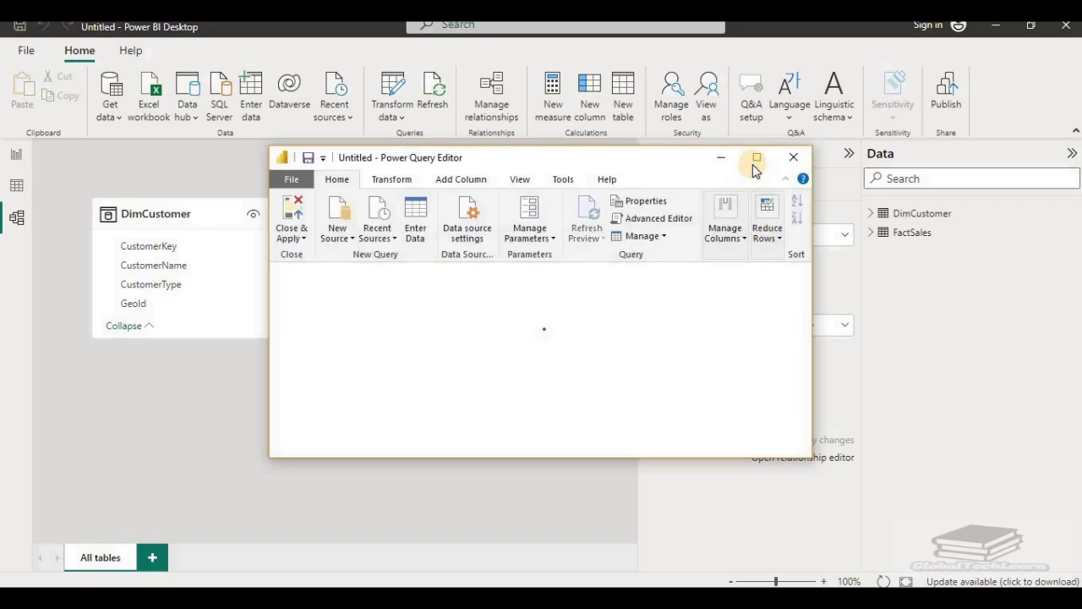
pyautogui.click(755, 159)
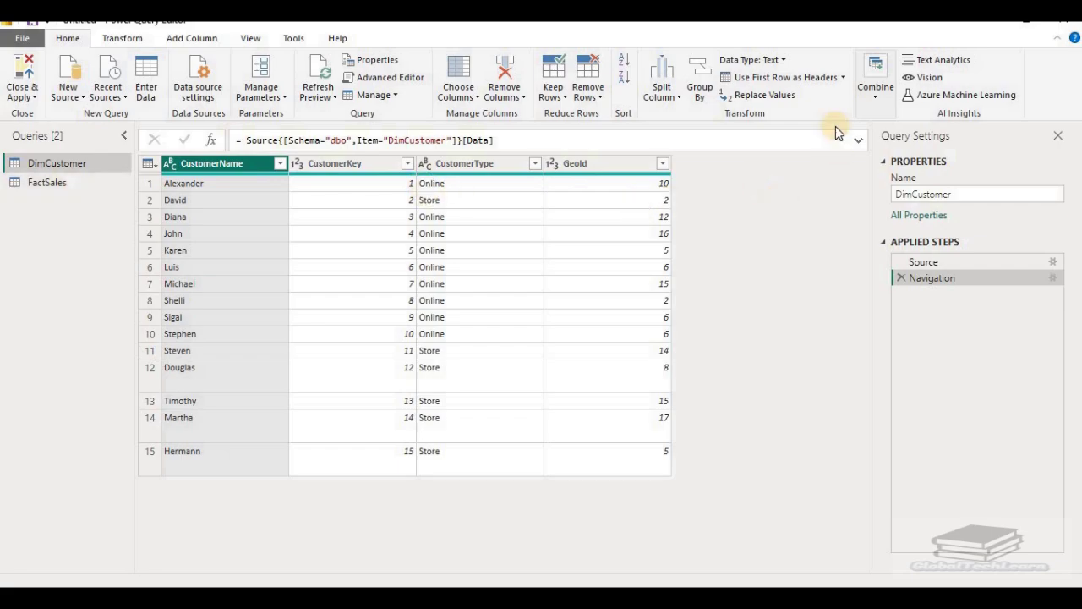
# - Merge DimCustomer with FactSales, matching CustomerKey to CustomerId with an Inner (only matching rows) join
pyautogui.click(879, 104)
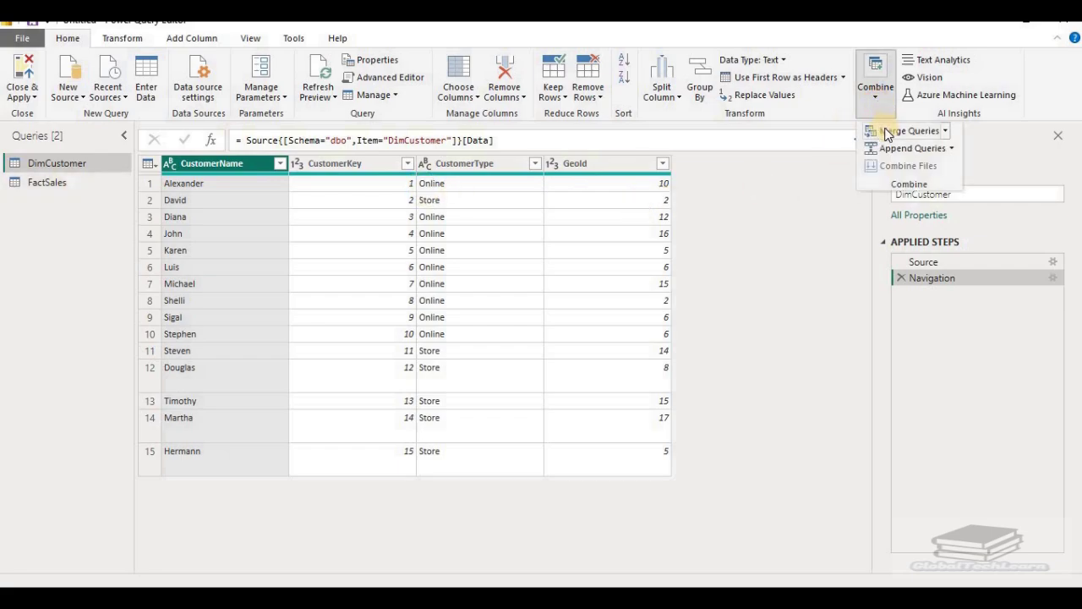
pyautogui.click(884, 130)
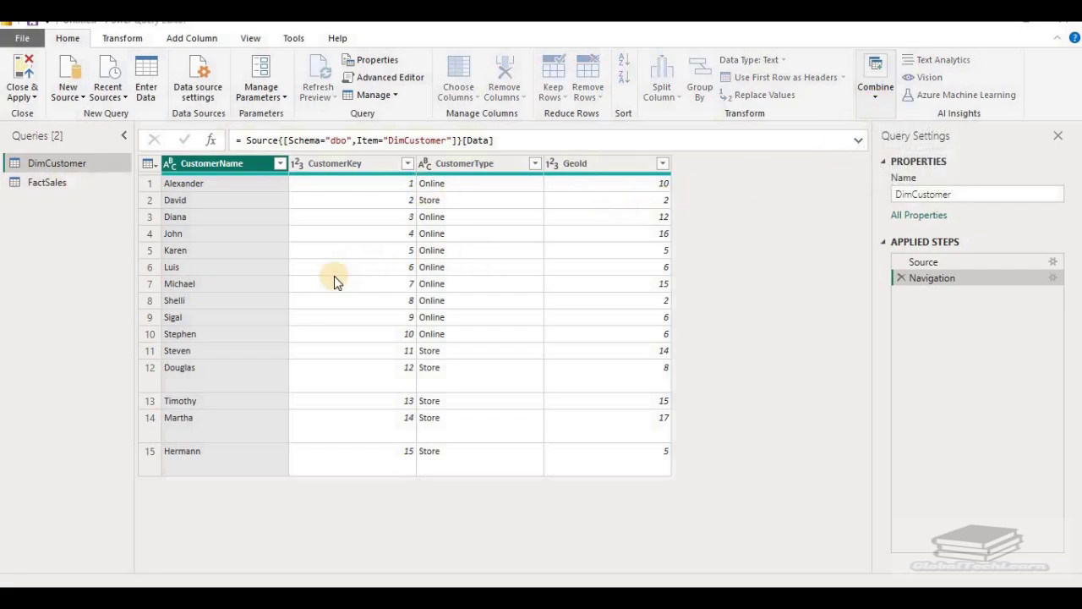
pyautogui.click(360, 285)
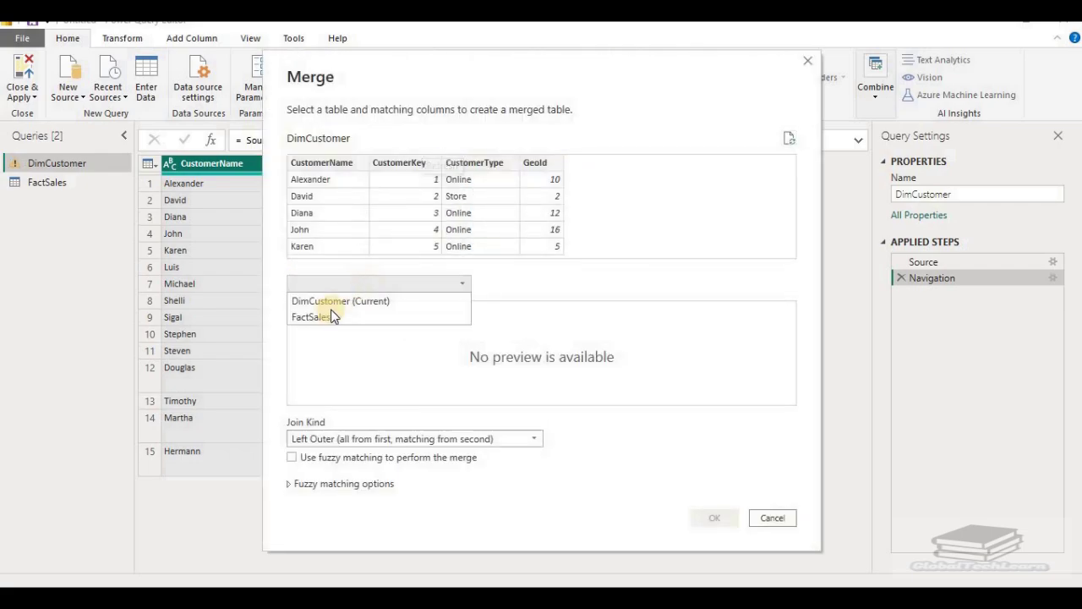
pyautogui.click(324, 314)
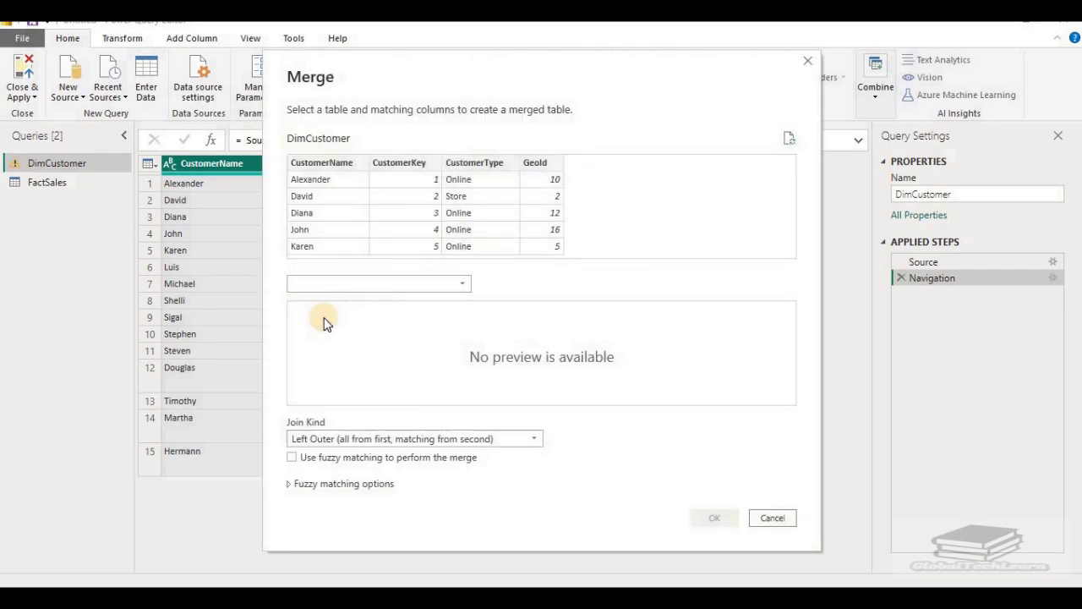
pyautogui.click(414, 169)
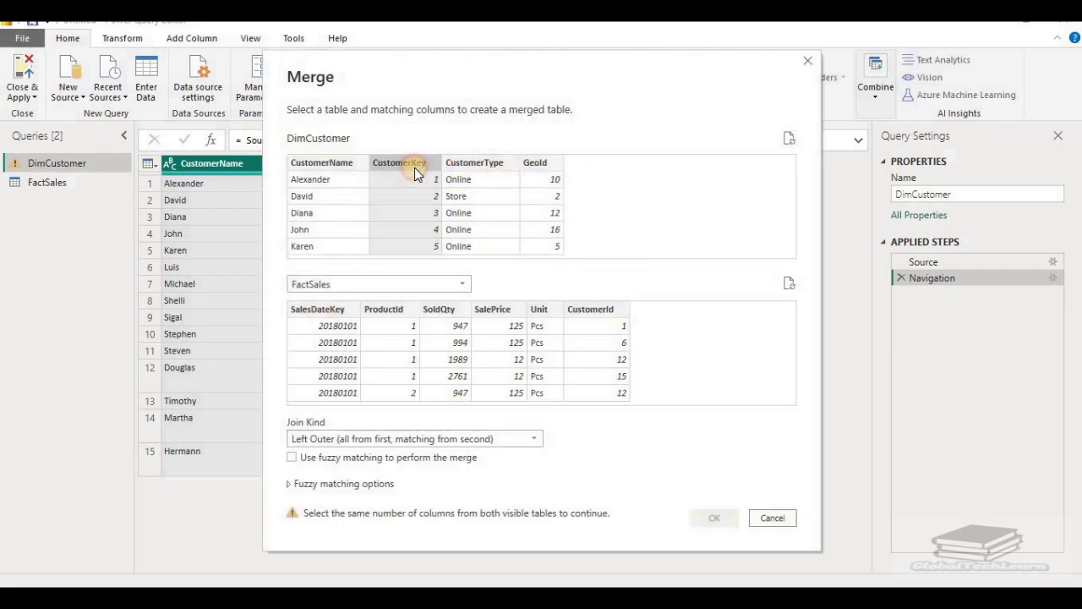
pyautogui.click(605, 311)
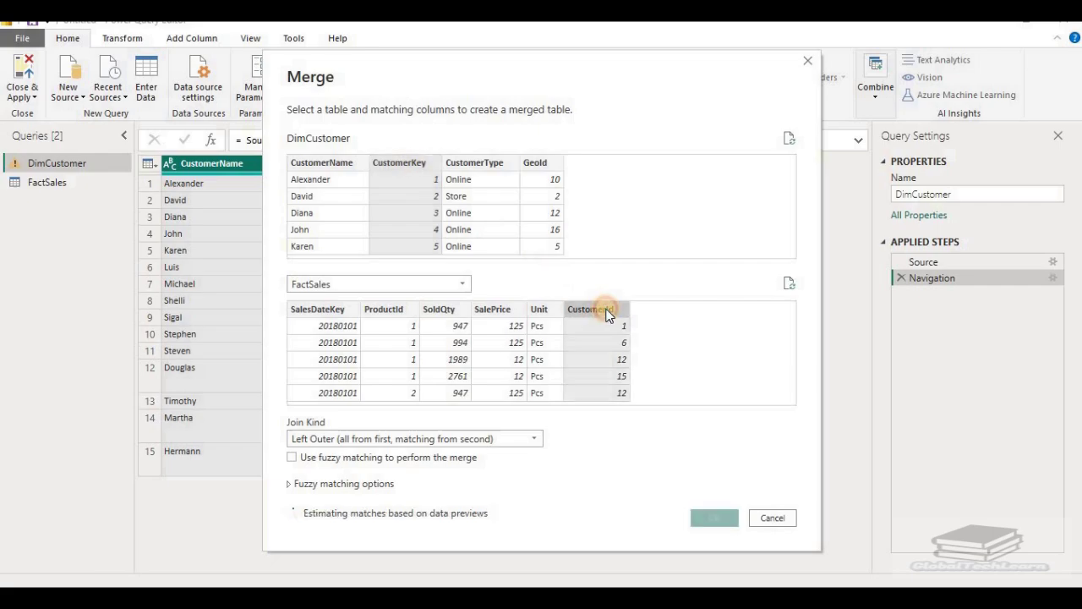
pyautogui.click(533, 438)
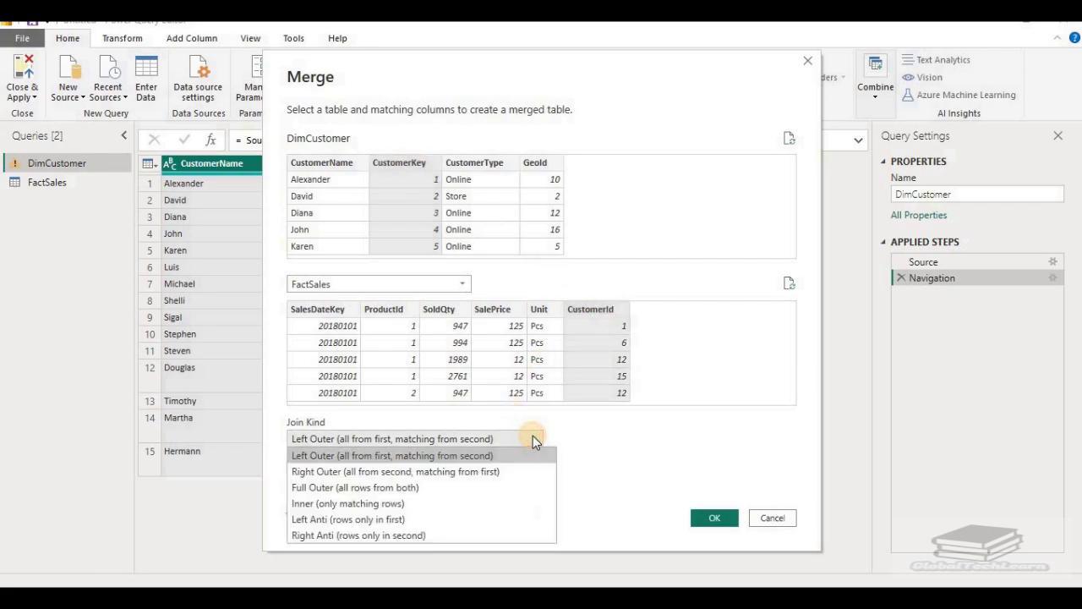
pyautogui.click(404, 503)
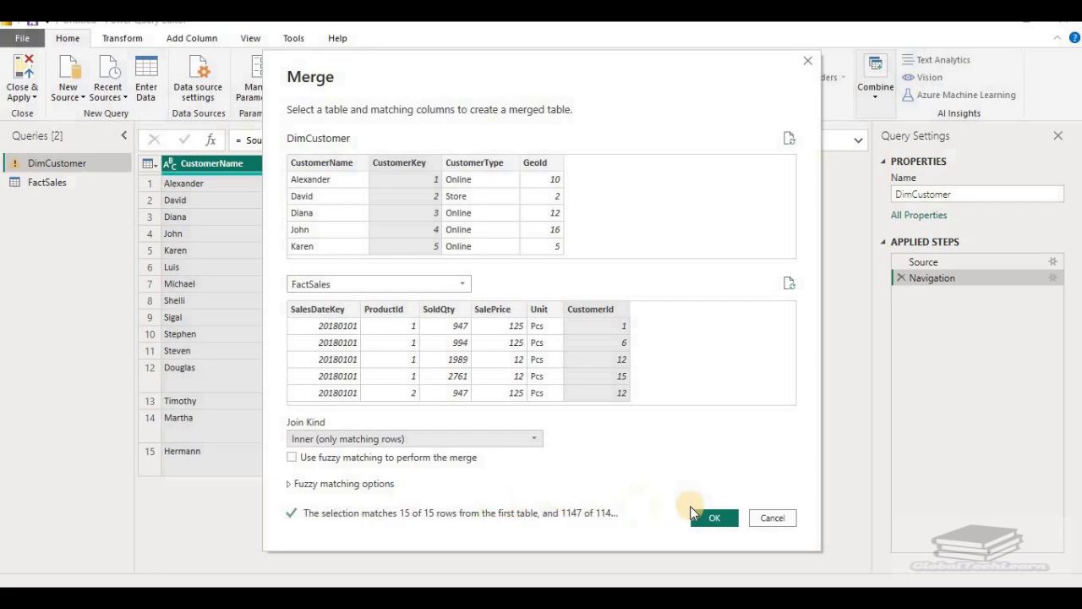
pyautogui.click(714, 518)
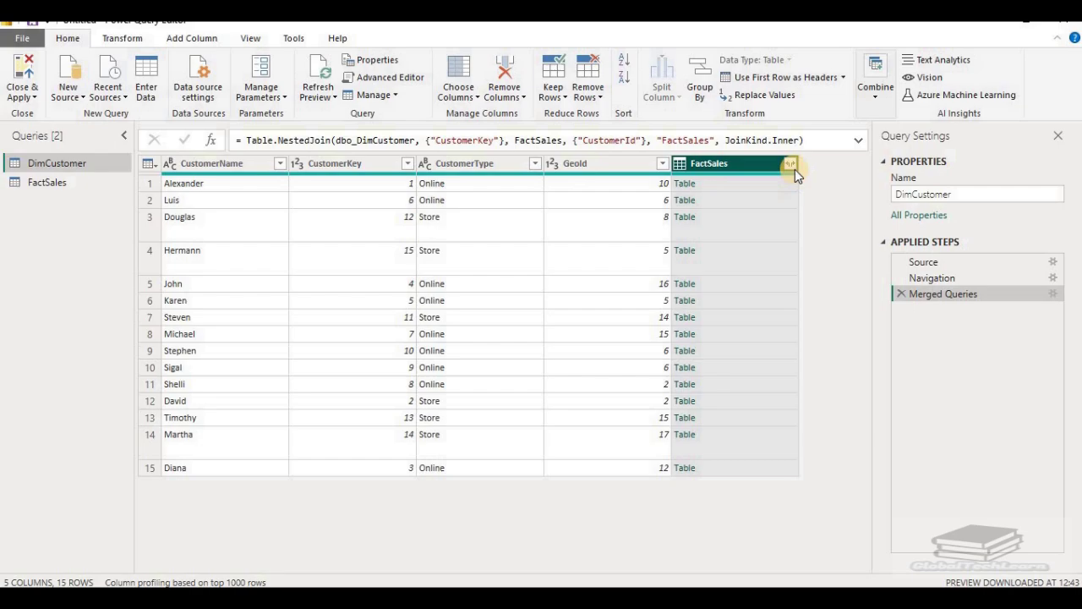
# - Expand all columns of the merged FactSales column with the original name as prefix, and remove the CustomerKey column
pyautogui.click(792, 167)
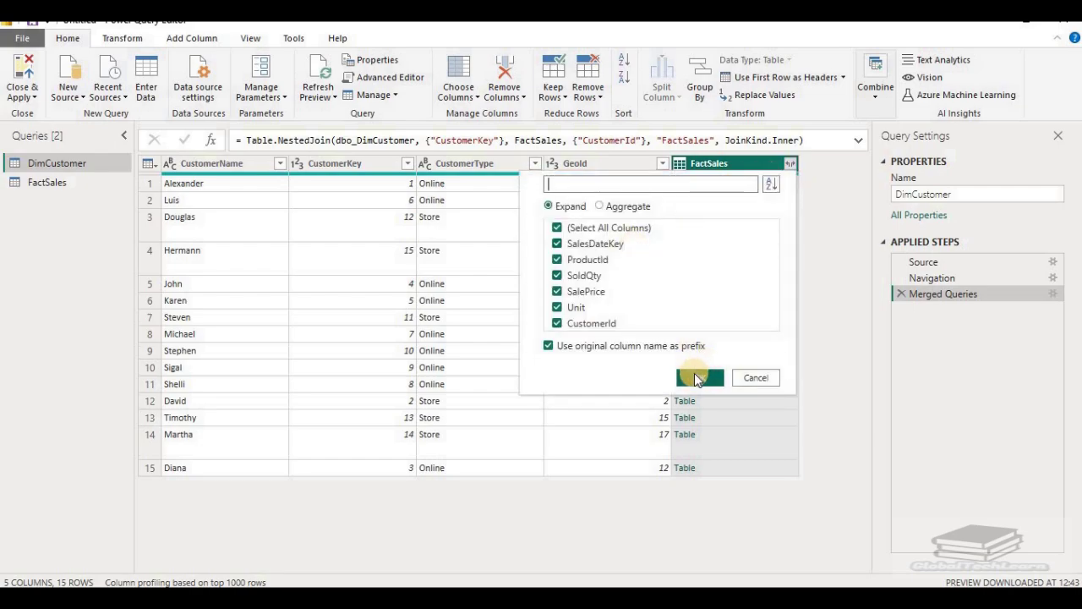
pyautogui.click(695, 376)
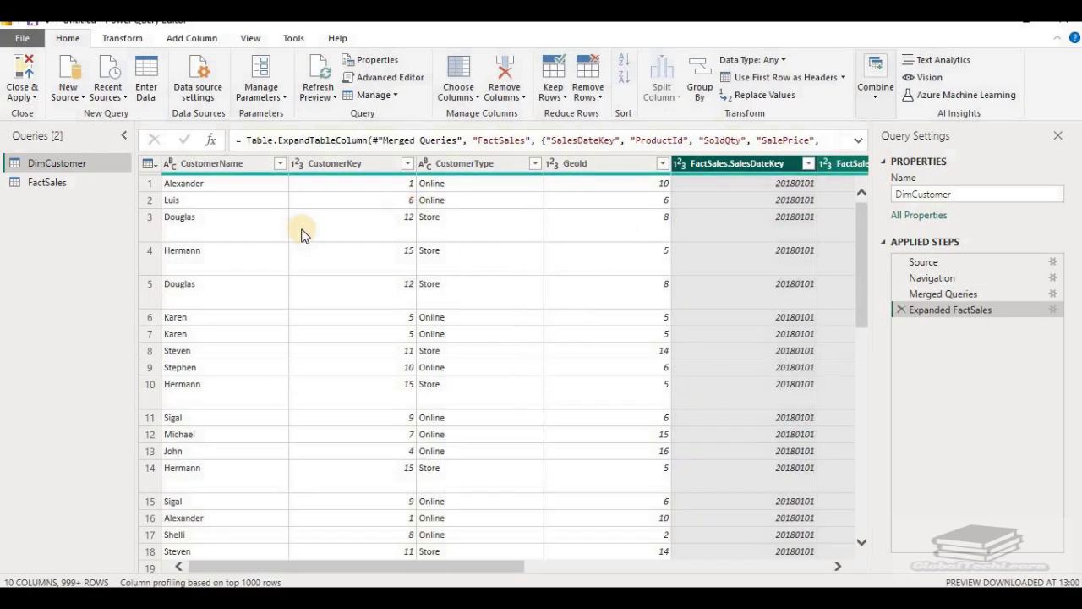
pyautogui.click(335, 169)
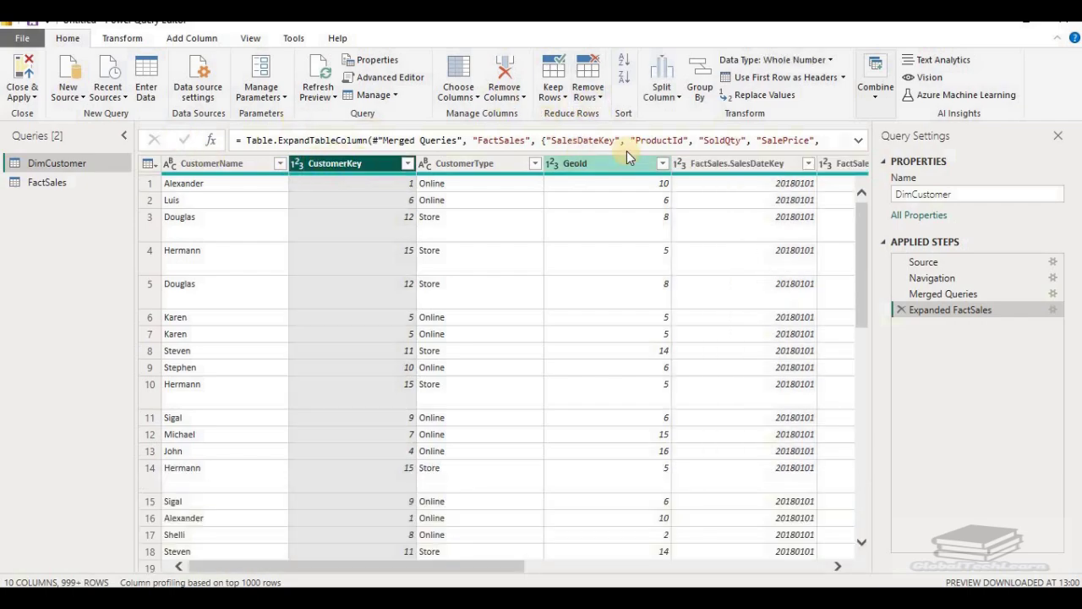
pyautogui.click(517, 99)
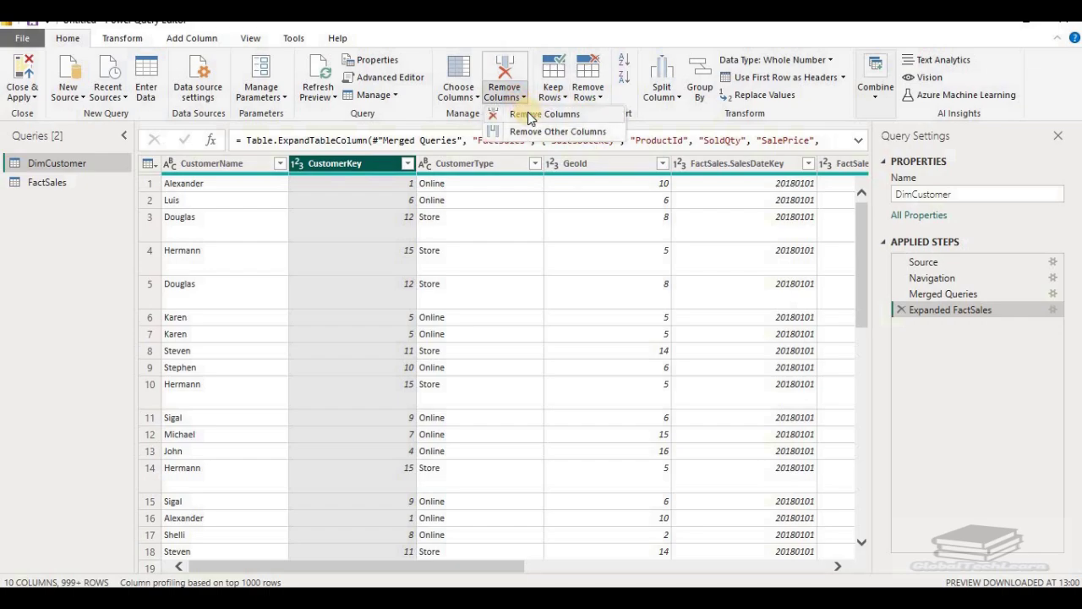
pyautogui.click(530, 114)
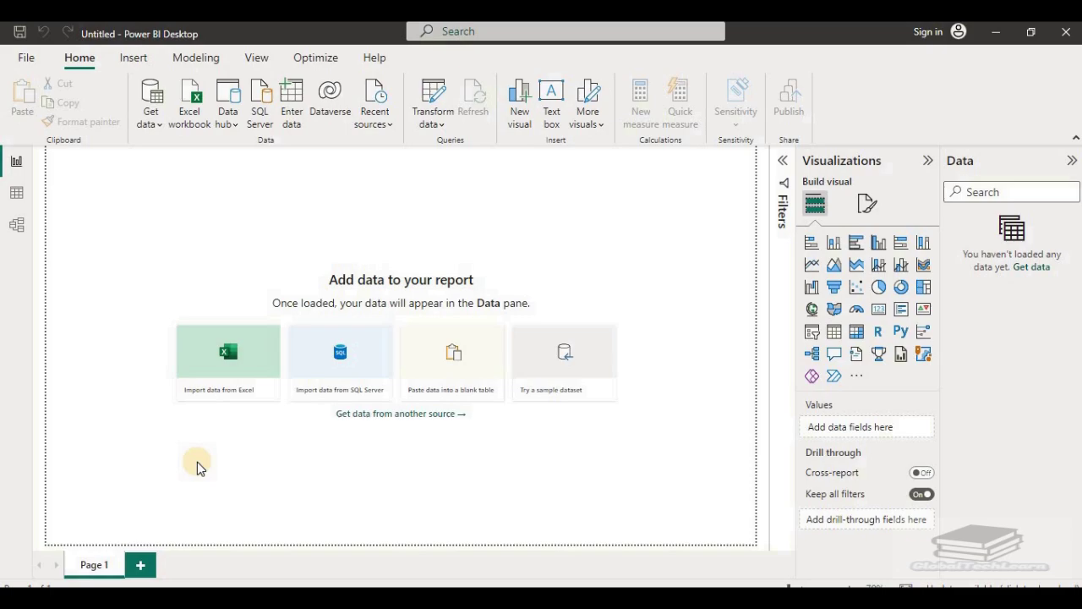
# - Load DimCustomer and FactSales from the recent SQL Server source MyDatabase using the DirectQuery connection mode
pyautogui.click(390, 126)
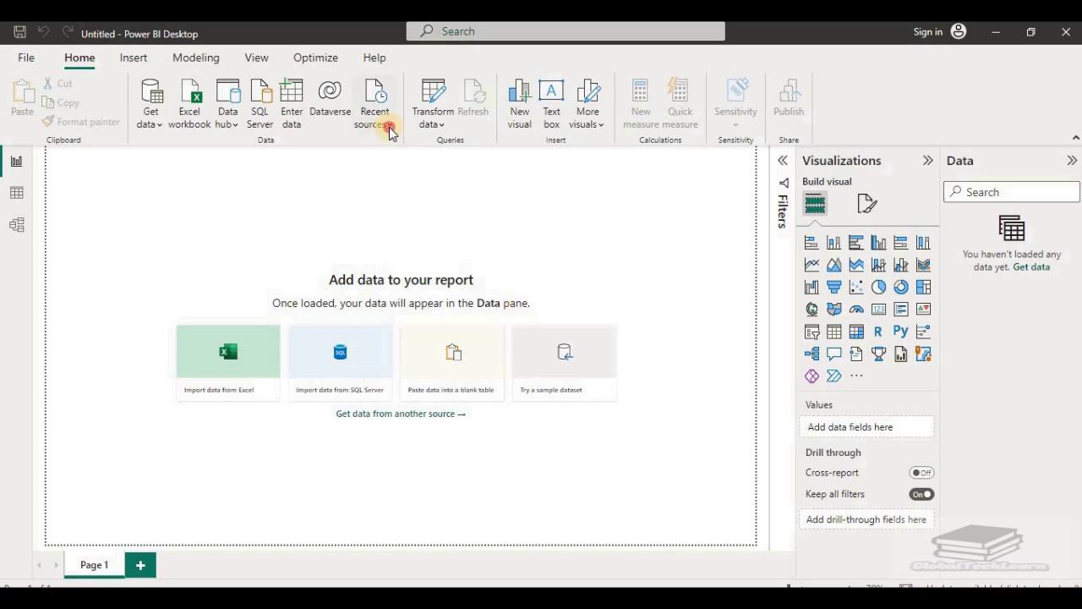
pyautogui.click(425, 175)
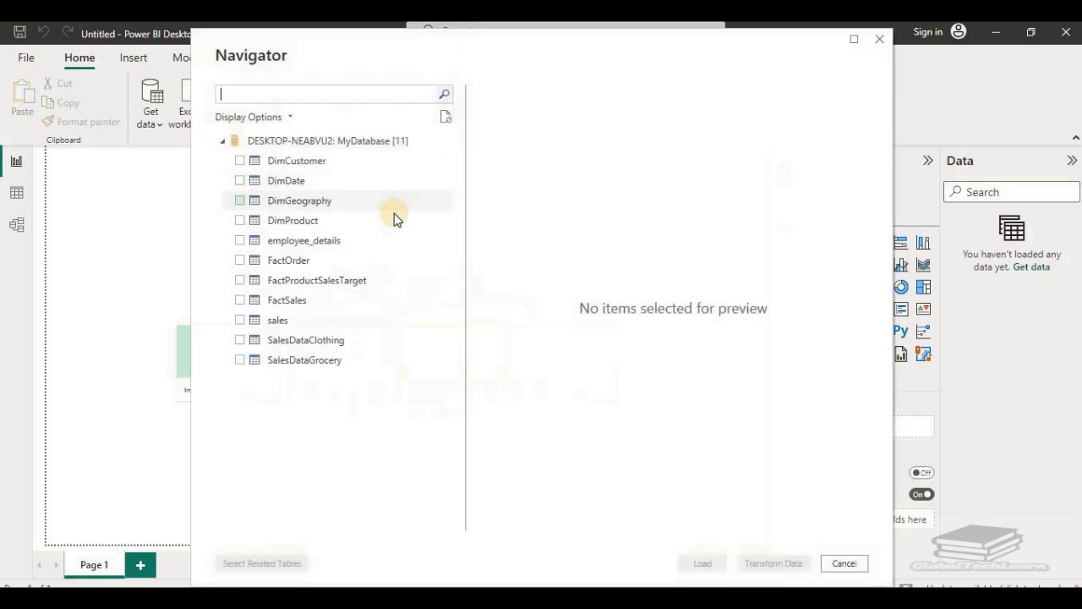
pyautogui.click(241, 160)
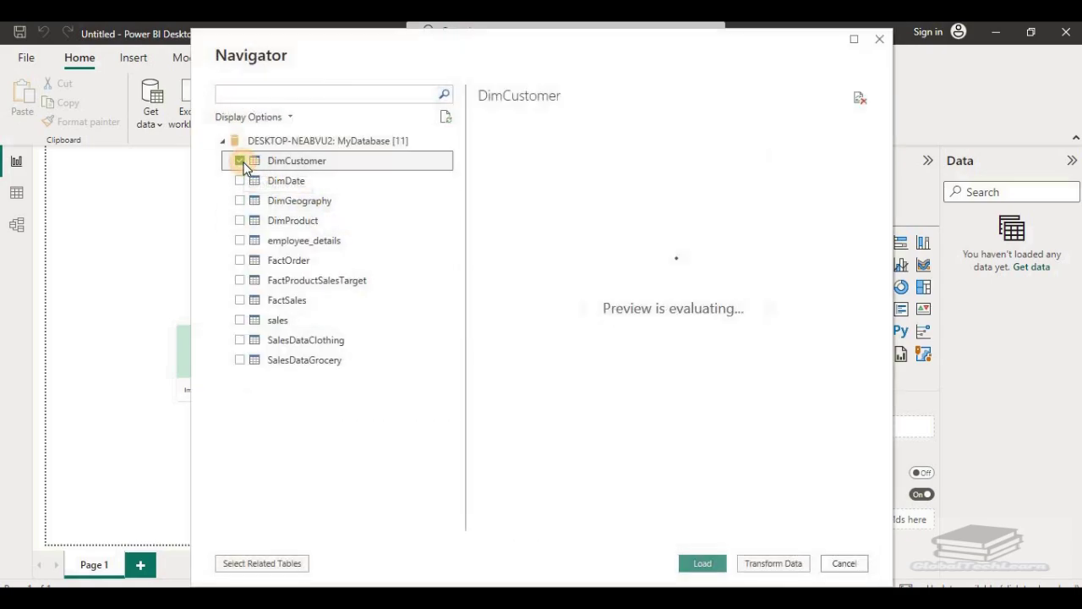
pyautogui.click(240, 301)
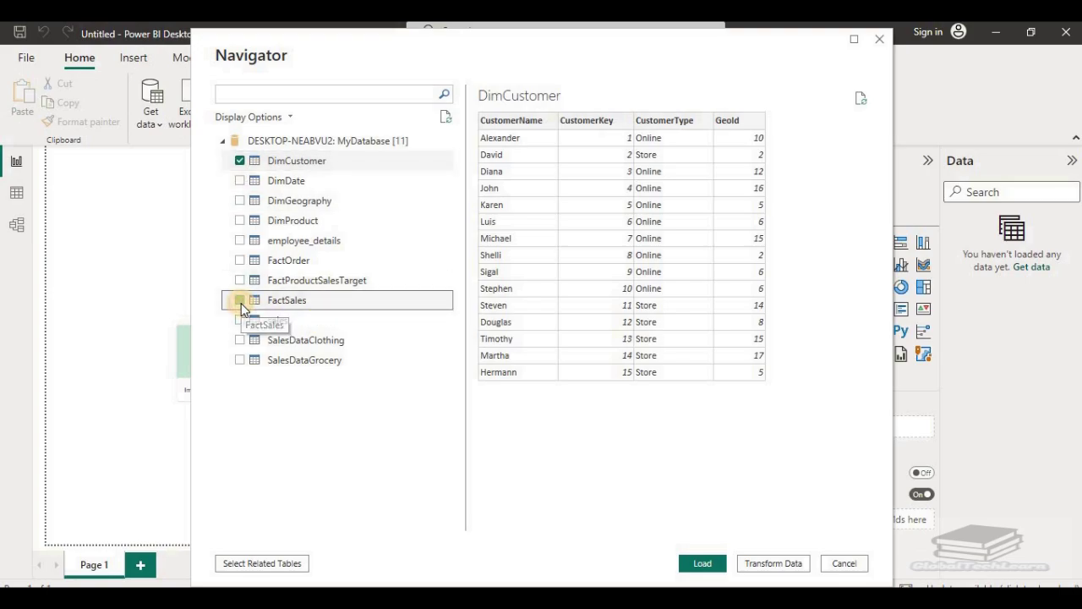
pyautogui.click(698, 564)
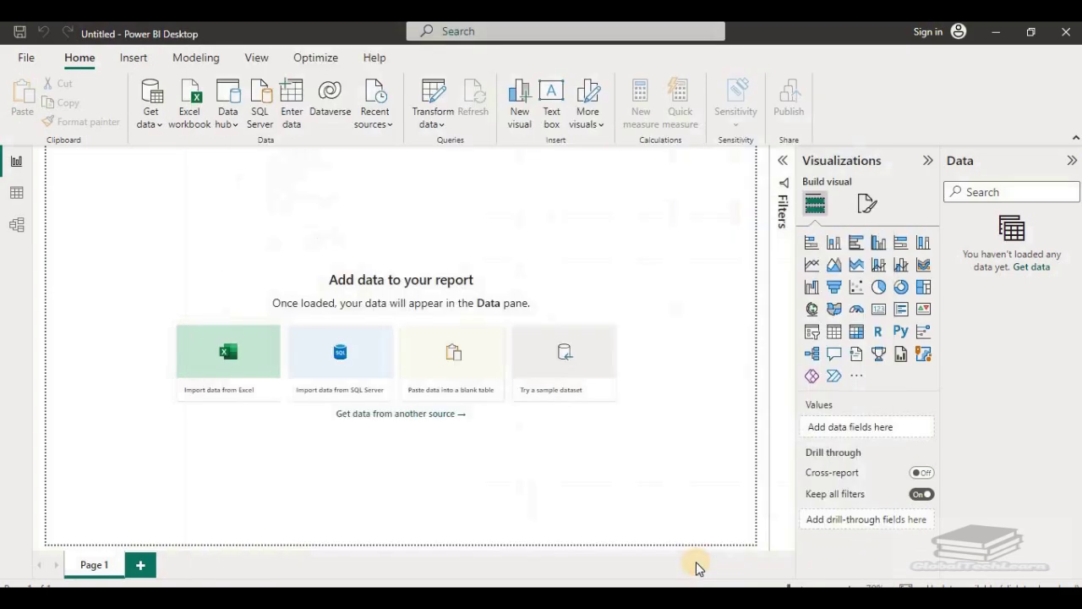
pyautogui.click(425, 325)
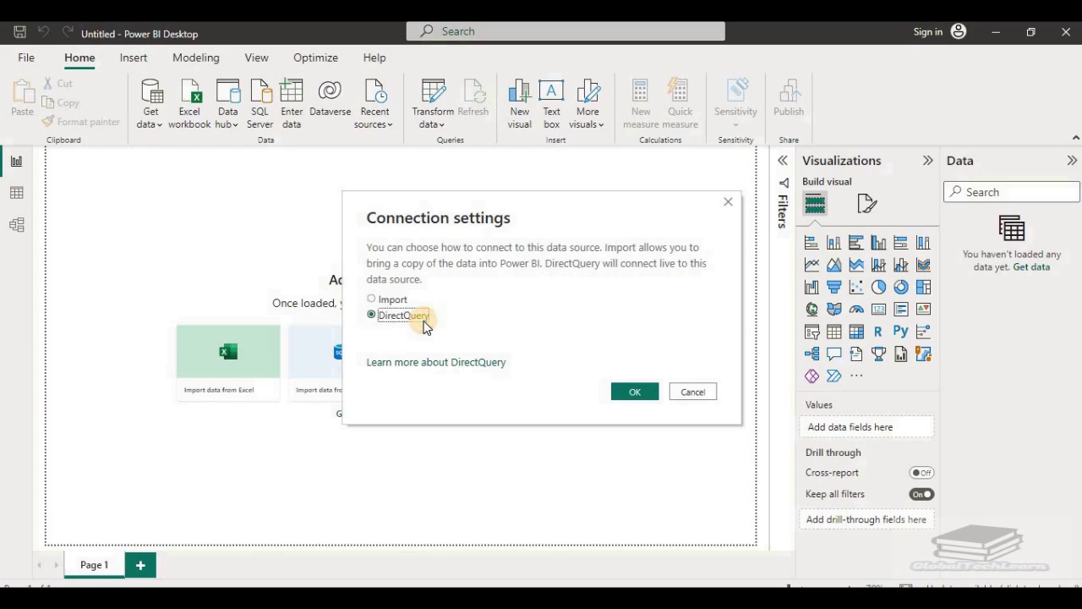
pyautogui.click(635, 394)
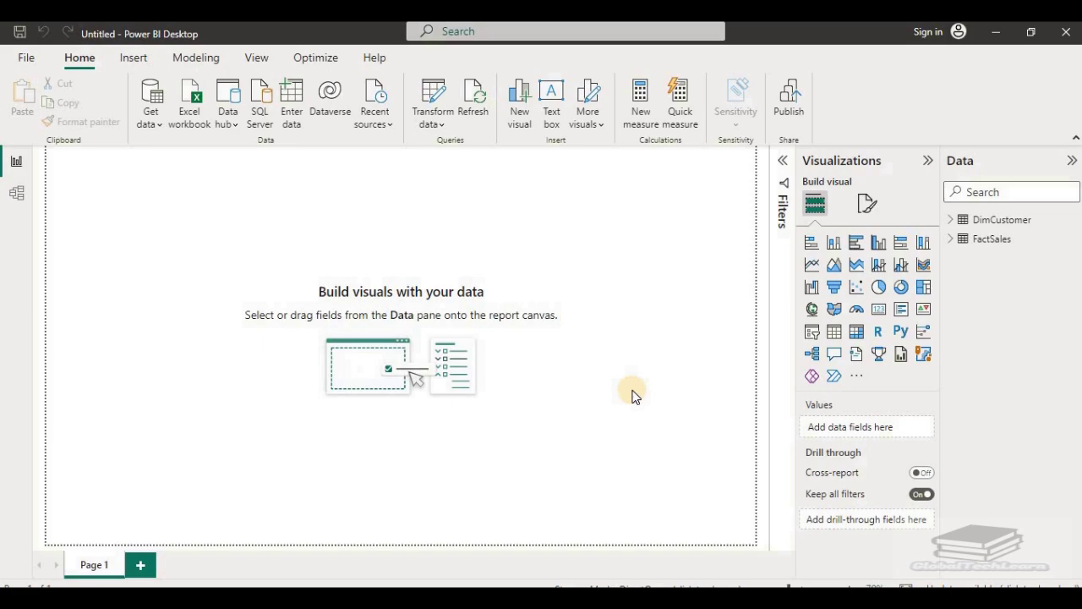
# - Create an active one-to-many relationship from DimCustomer's CustomerKey to FactSales' CustomerId with Single cross-filter direction
pyautogui.click(21, 193)
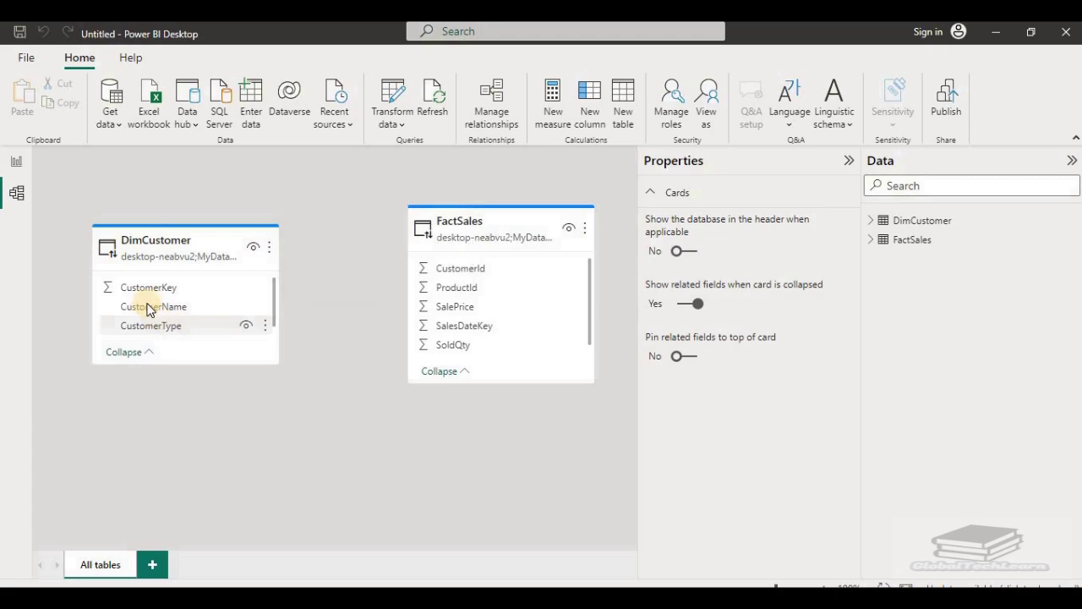
pyautogui.moveTo(155, 292); pyautogui.dragTo(439, 269)
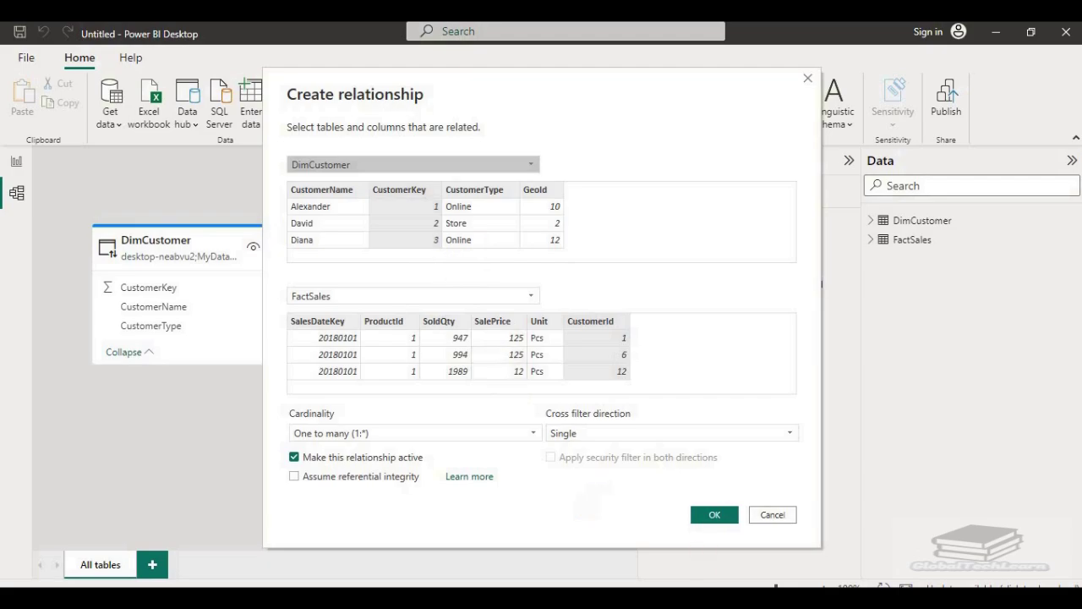
pyautogui.click(715, 517)
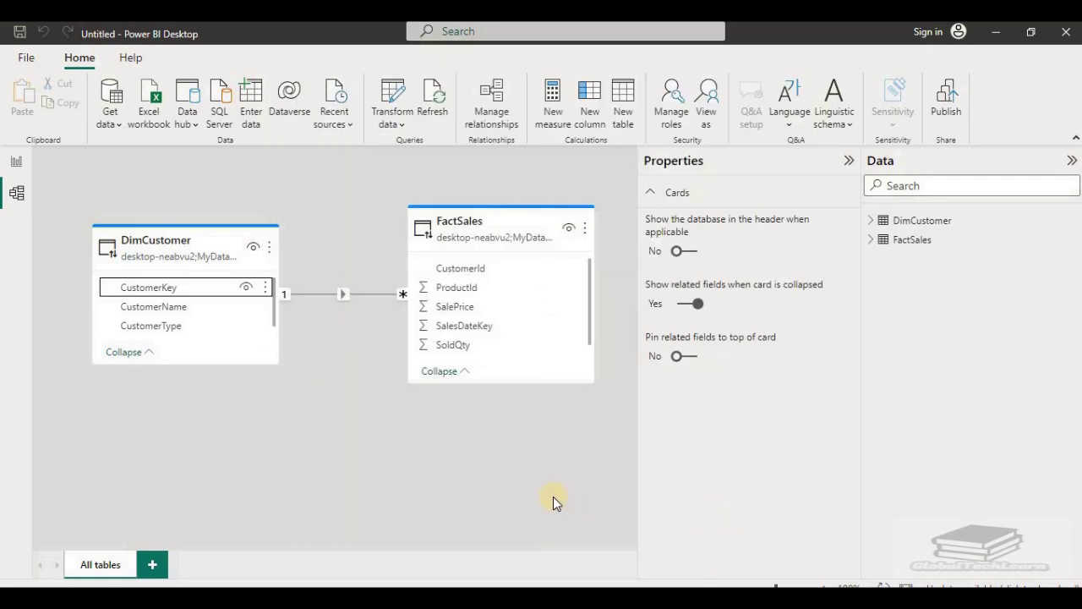
# - Open the DirectQuery tables for transformation in a maximized Power Query Editor
pyautogui.click(397, 125)
pyautogui.click(412, 151)
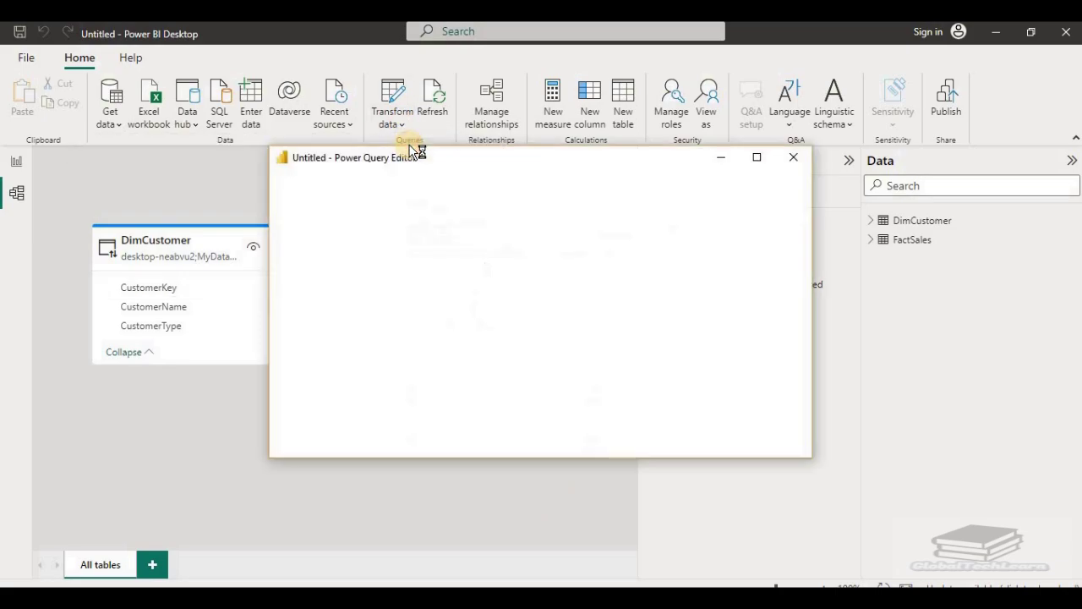
pyautogui.click(757, 158)
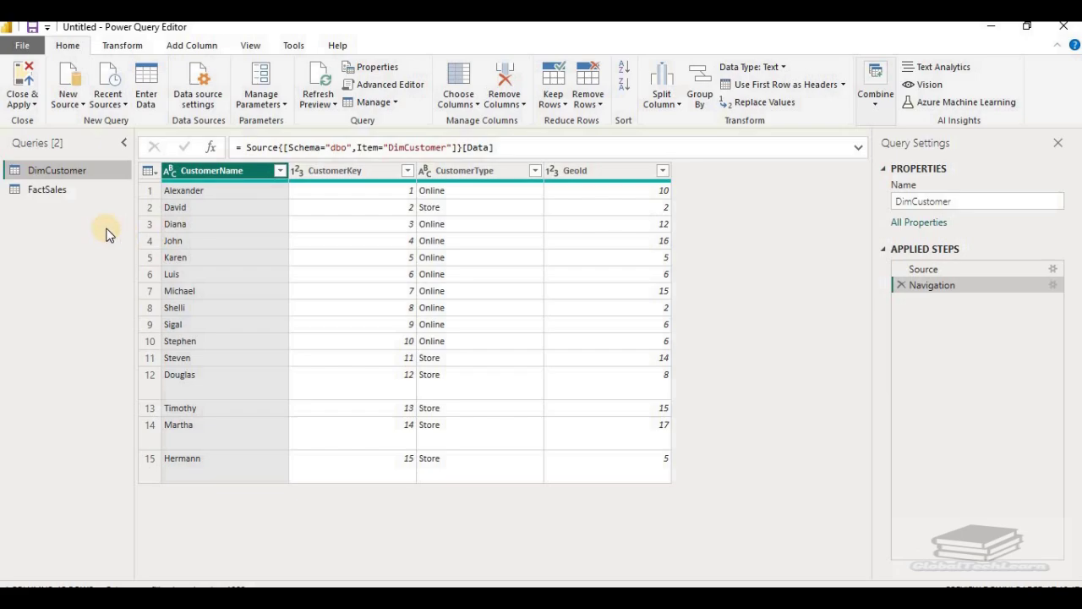
# - Remove the top 5 rows from the FactSales query
pyautogui.click(46, 189)
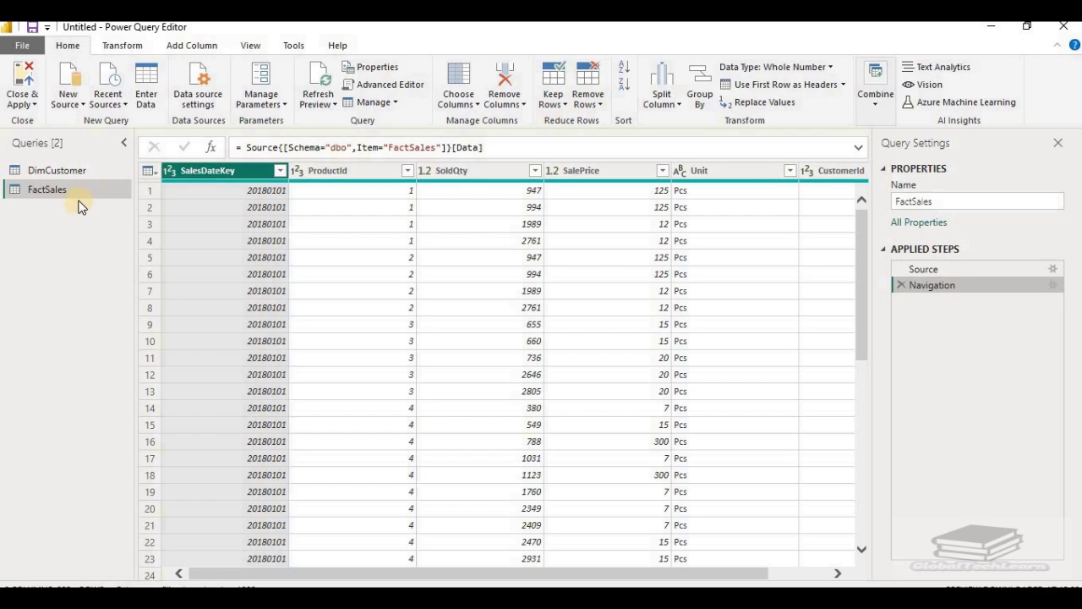
pyautogui.click(595, 102)
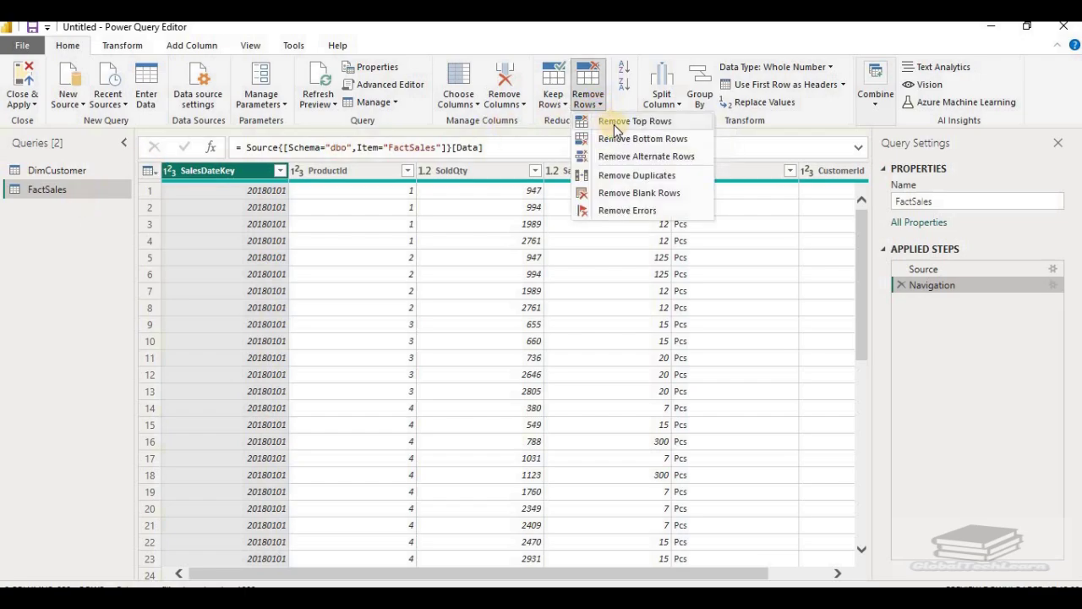
pyautogui.click(617, 122)
pyautogui.click(321, 312)
pyautogui.write('5')
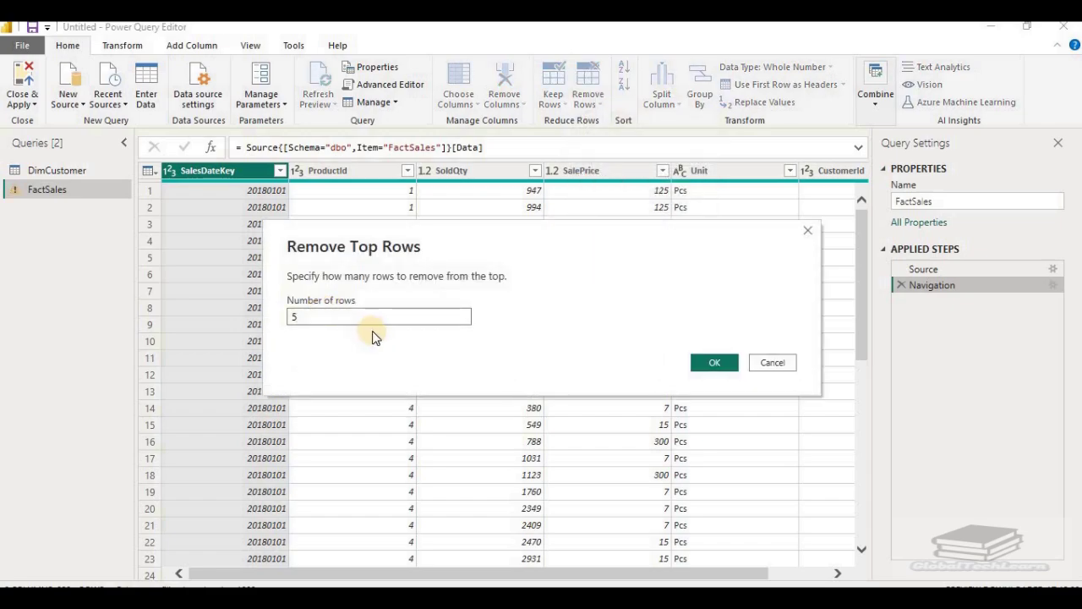
pyautogui.click(716, 363)
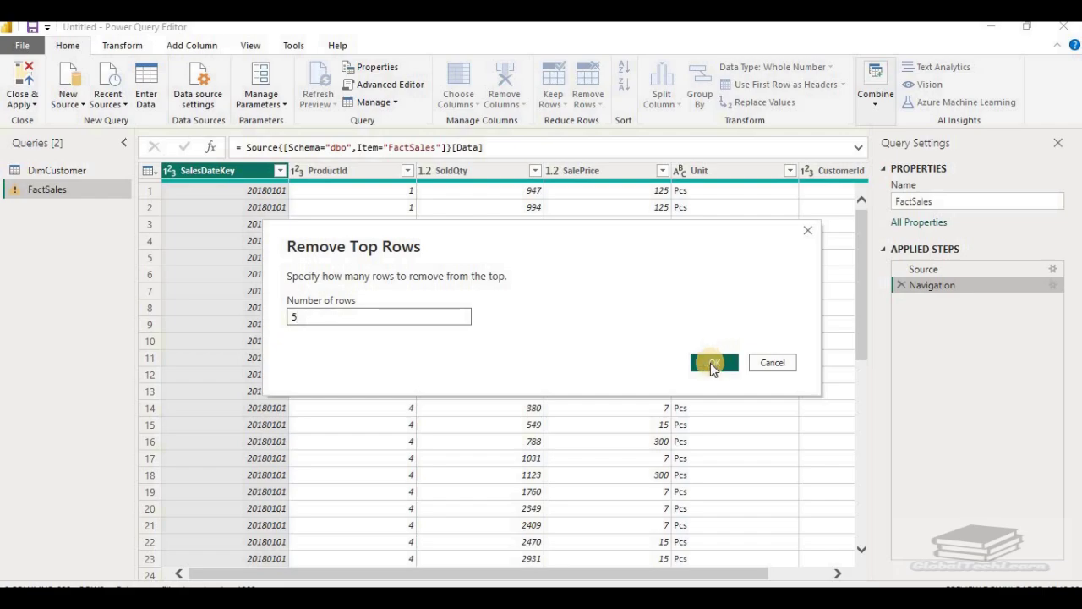
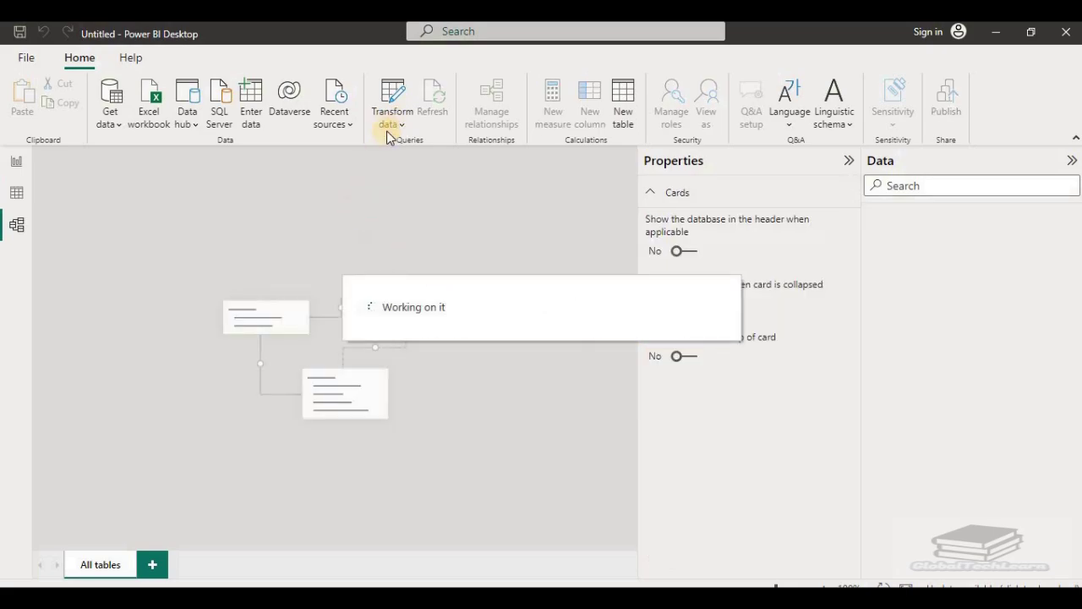
# - Load only the DimDate table from the most recent MyDatabase source using the DirectQuery connection mode
pyautogui.click(346, 127)
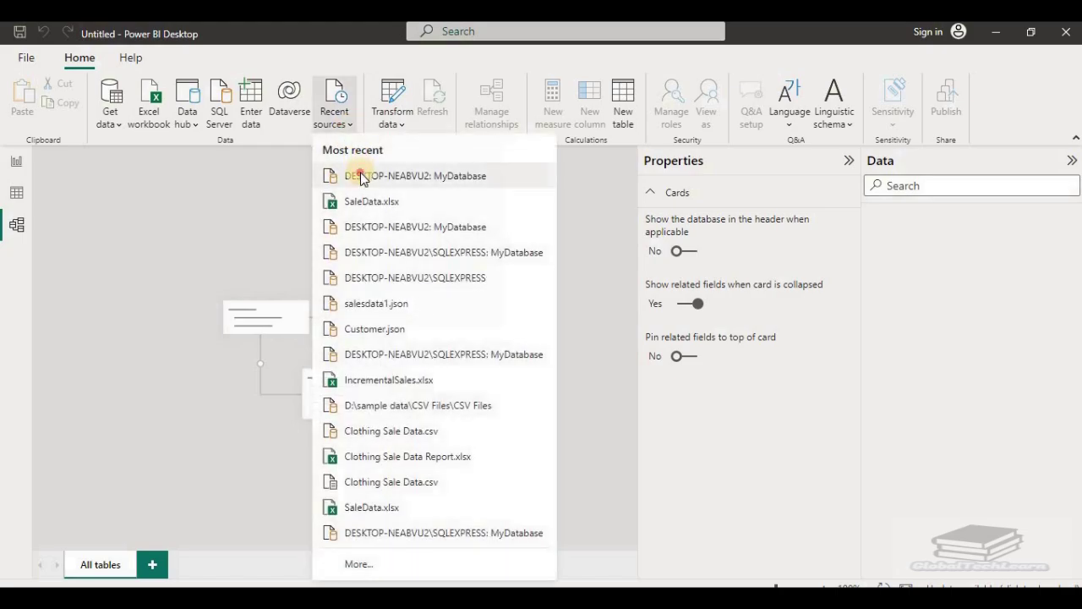
pyautogui.click(362, 177)
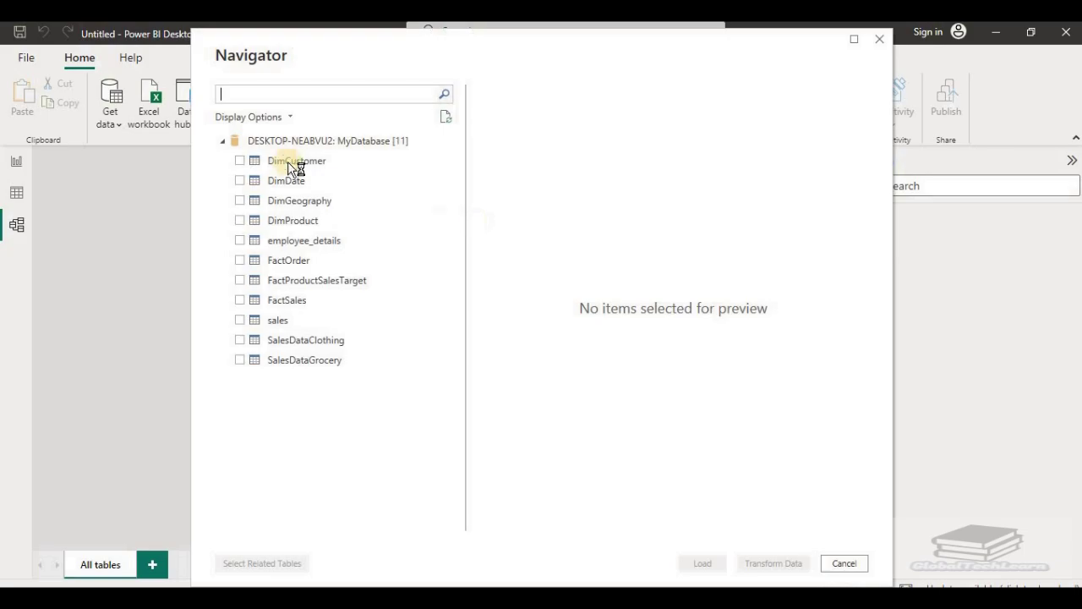
pyautogui.click(246, 187)
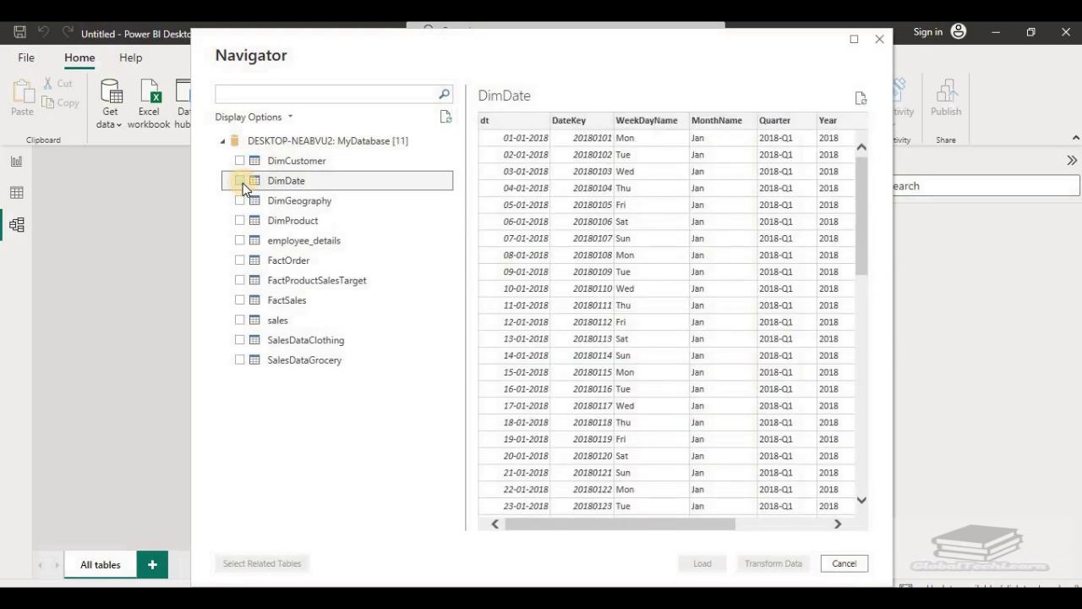
pyautogui.click(241, 181)
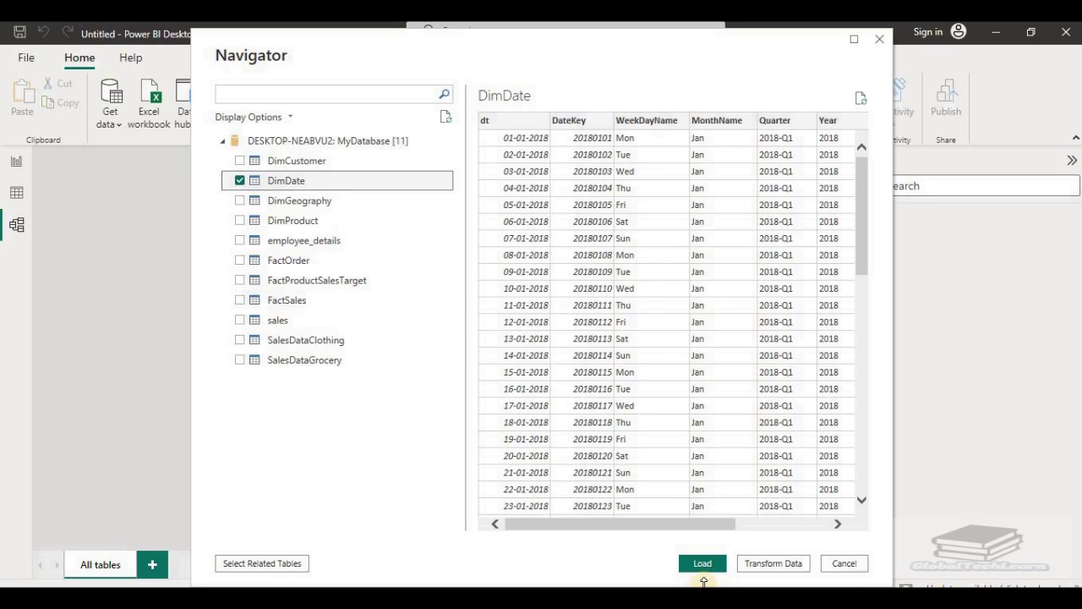
pyautogui.click(702, 565)
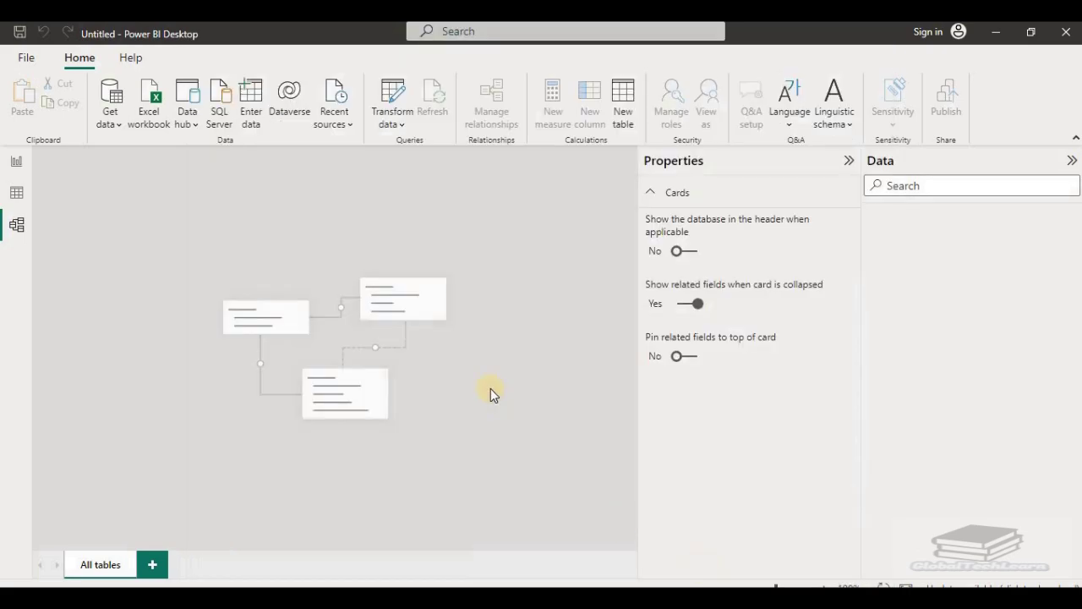
pyautogui.click(392, 315)
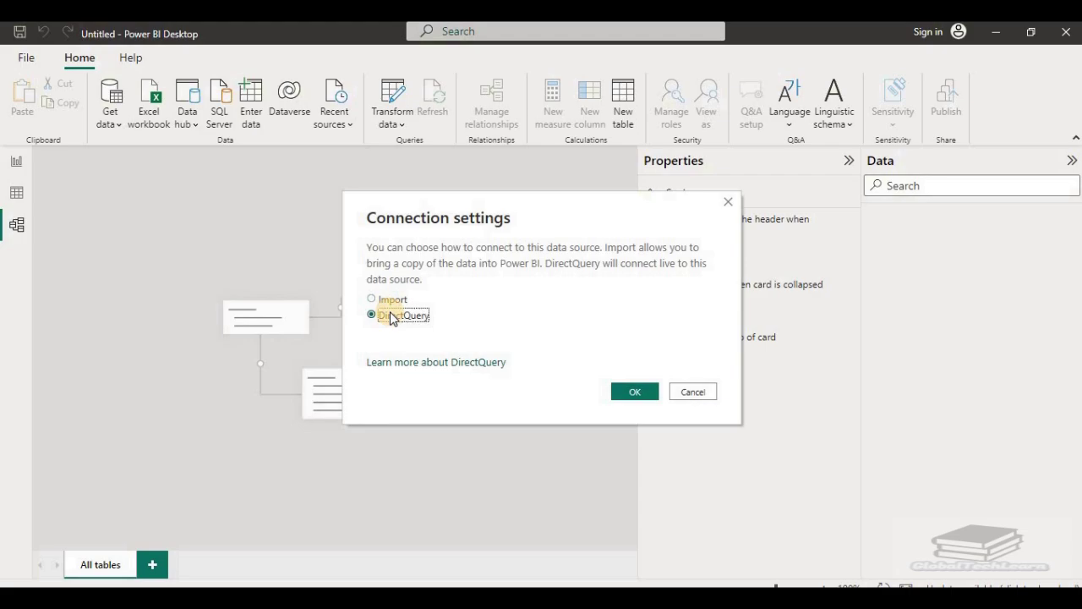
pyautogui.click(636, 392)
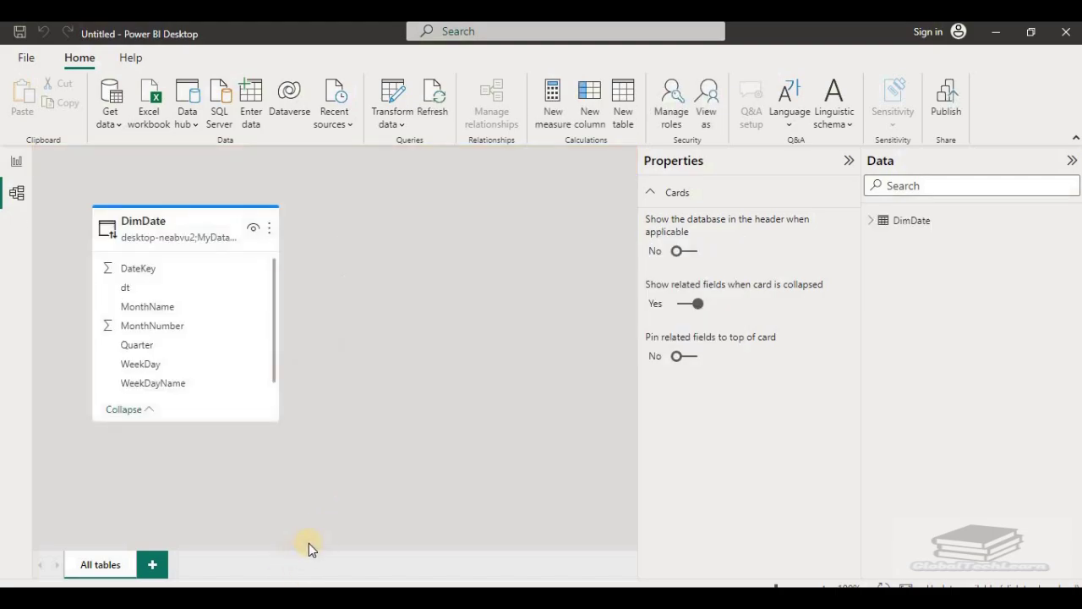
# - Inspect DimDate's dt column in the model diagram and in the report view's field list
pyautogui.click(169, 289)
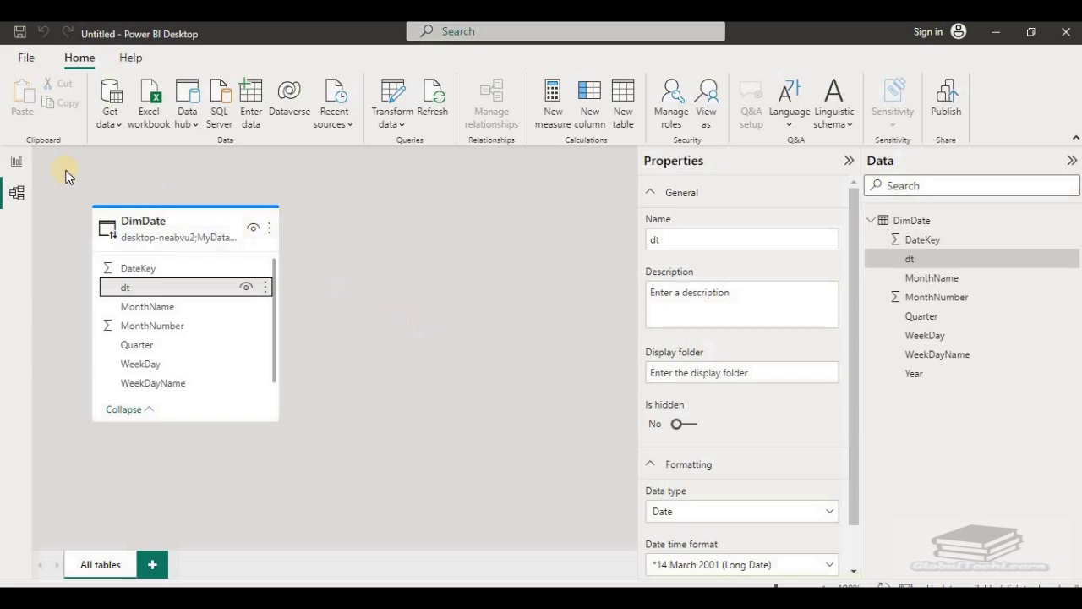
pyautogui.click(12, 163)
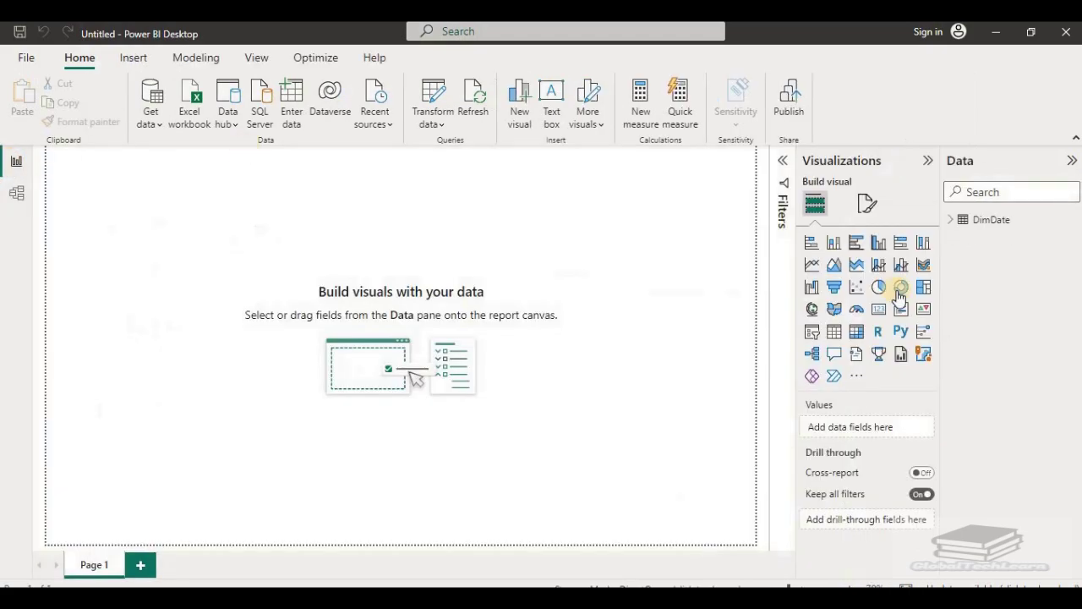
pyautogui.click(950, 220)
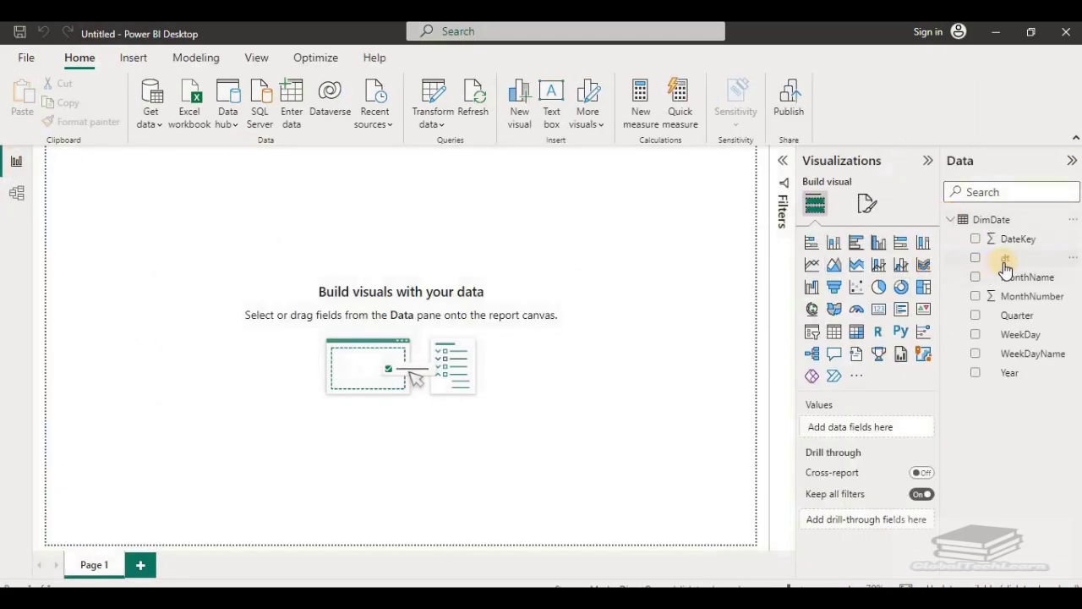
pyautogui.click(1006, 264)
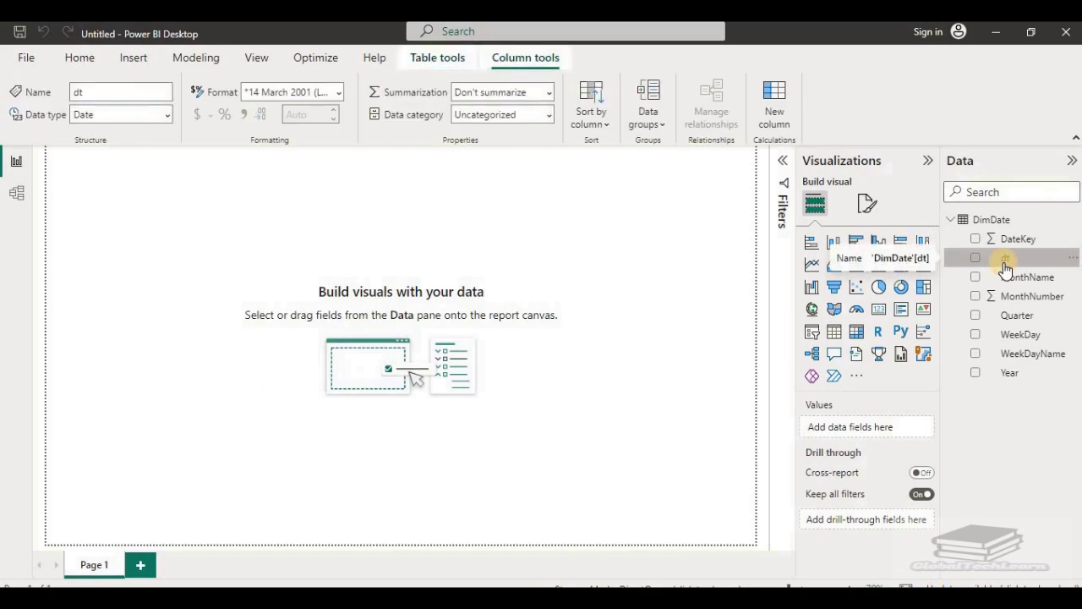
# - Check the Auto date/time setting in the current file's Data Load options without changing it
pyautogui.click(23, 59)
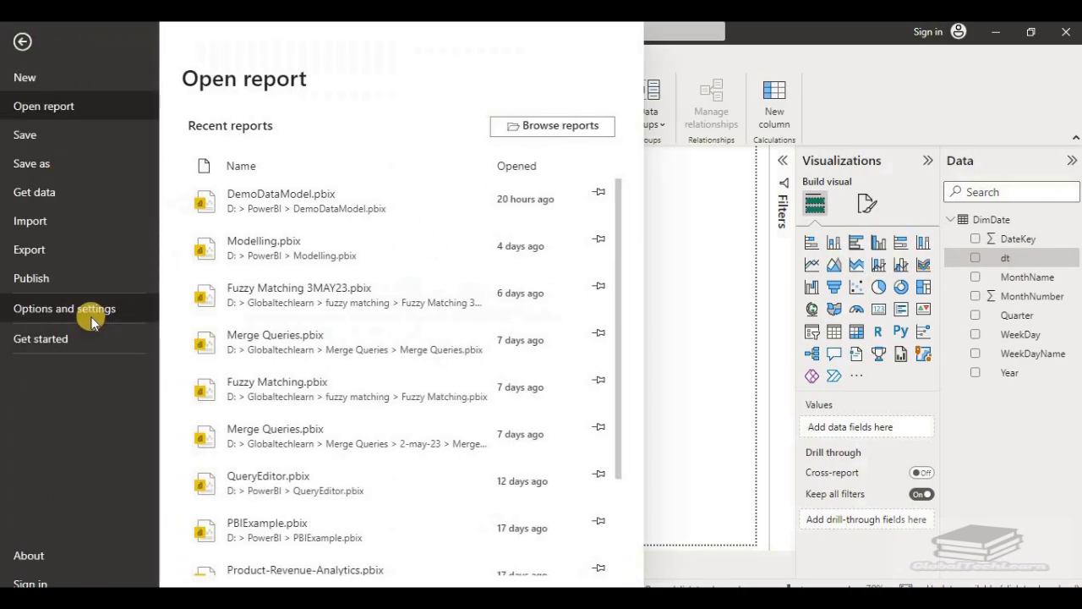
pyautogui.click(85, 308)
pyautogui.click(254, 126)
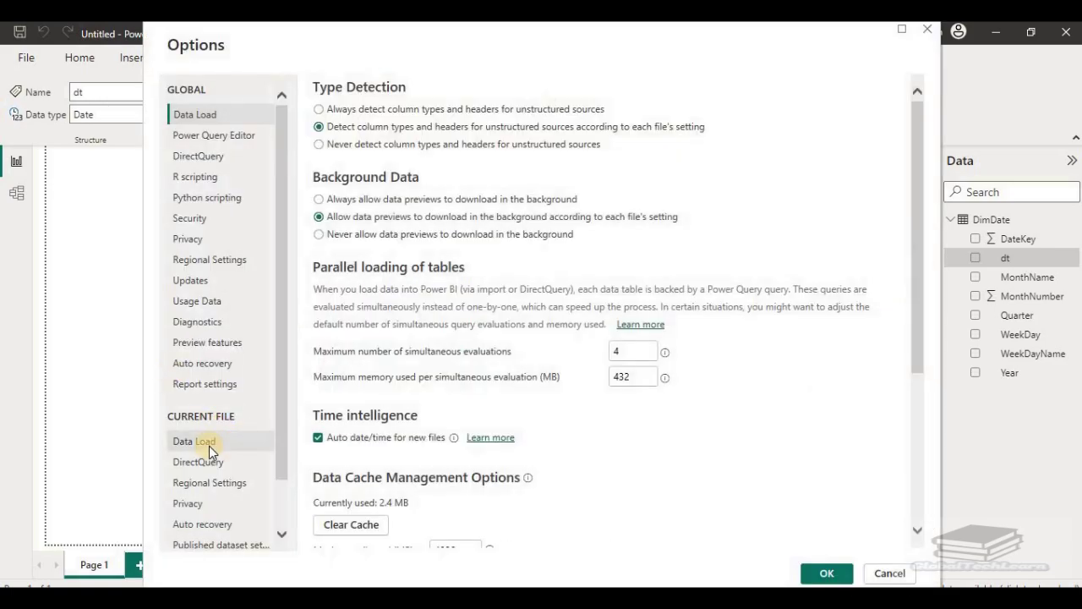
pyautogui.click(211, 446)
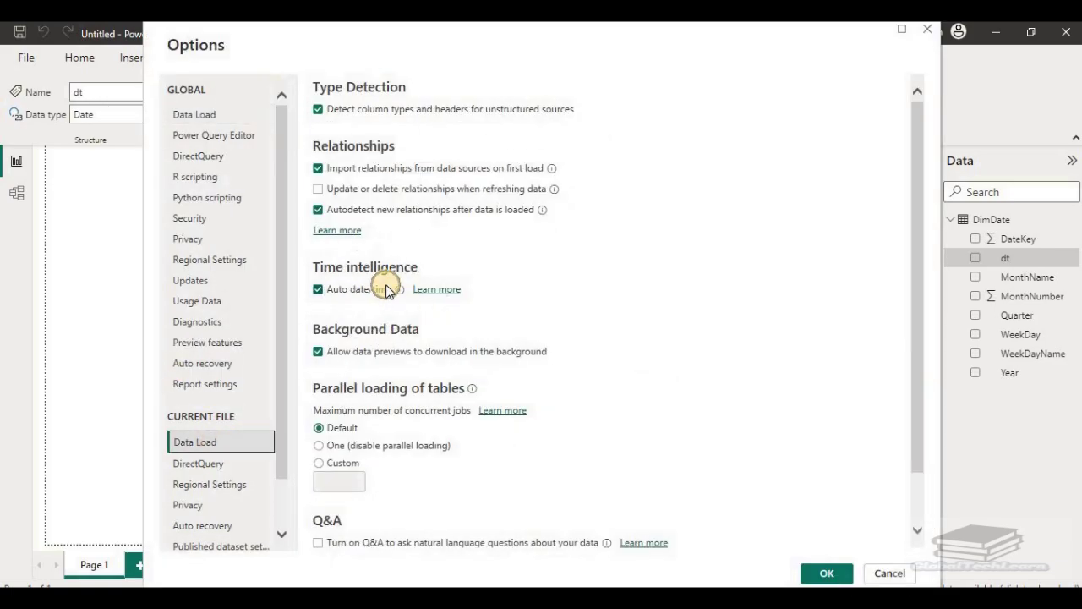
pyautogui.click(826, 573)
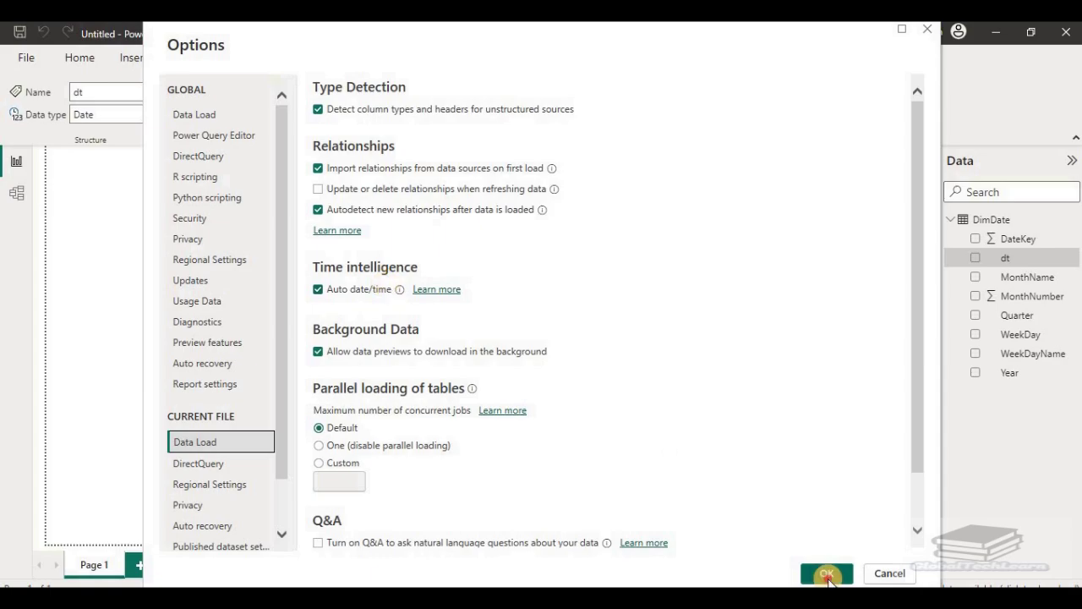
# - Change the DimDate table's storage mode from DirectQuery to Import in the model view
pyautogui.click(16, 193)
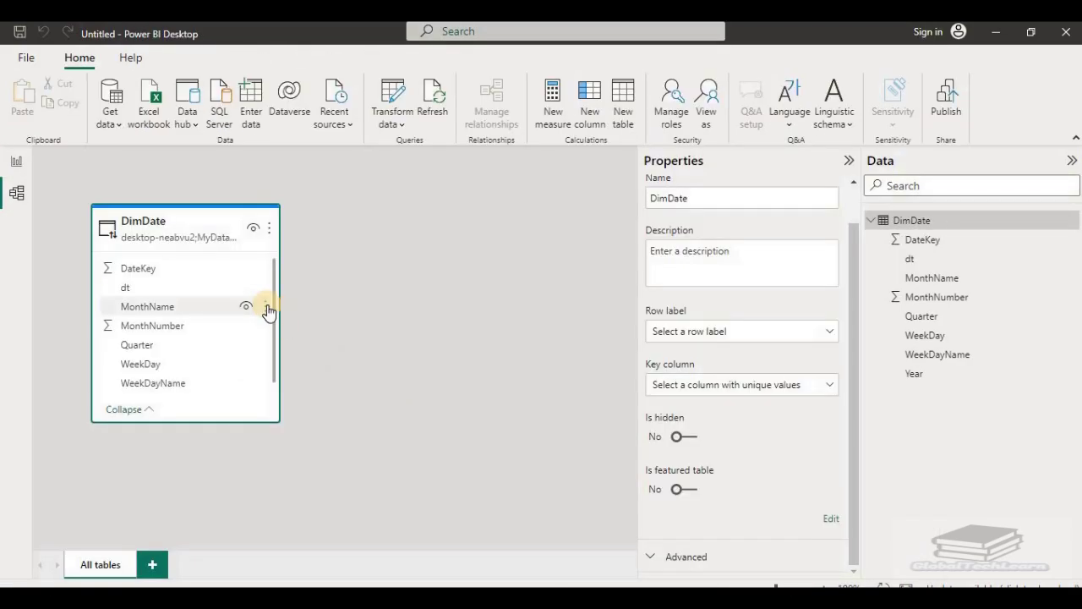
pyautogui.click(656, 557)
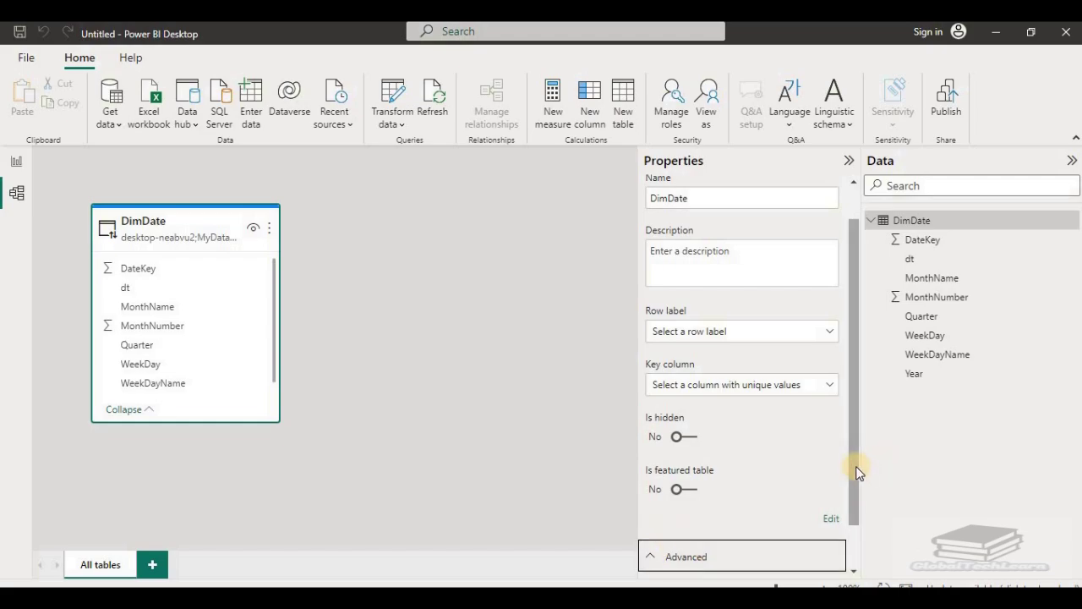
pyautogui.click(859, 560)
pyautogui.click(749, 549)
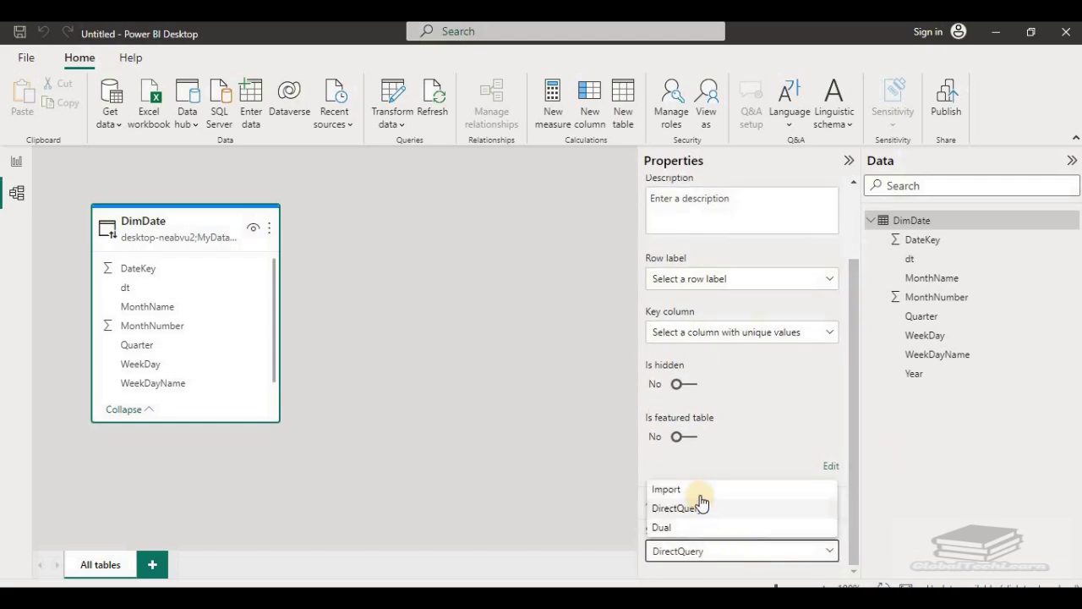
pyautogui.click(699, 491)
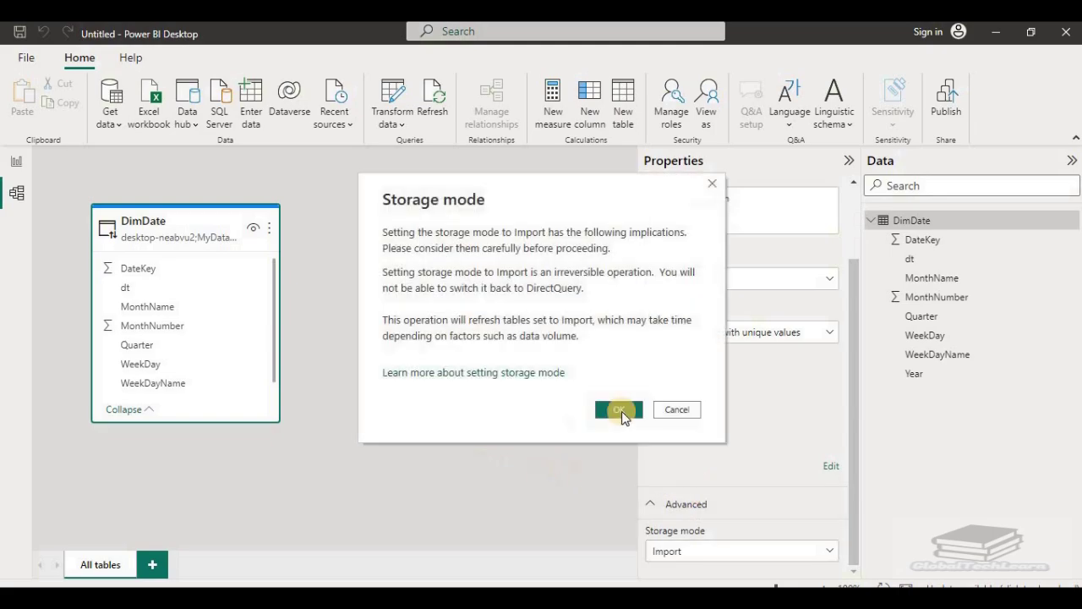
pyautogui.click(618, 411)
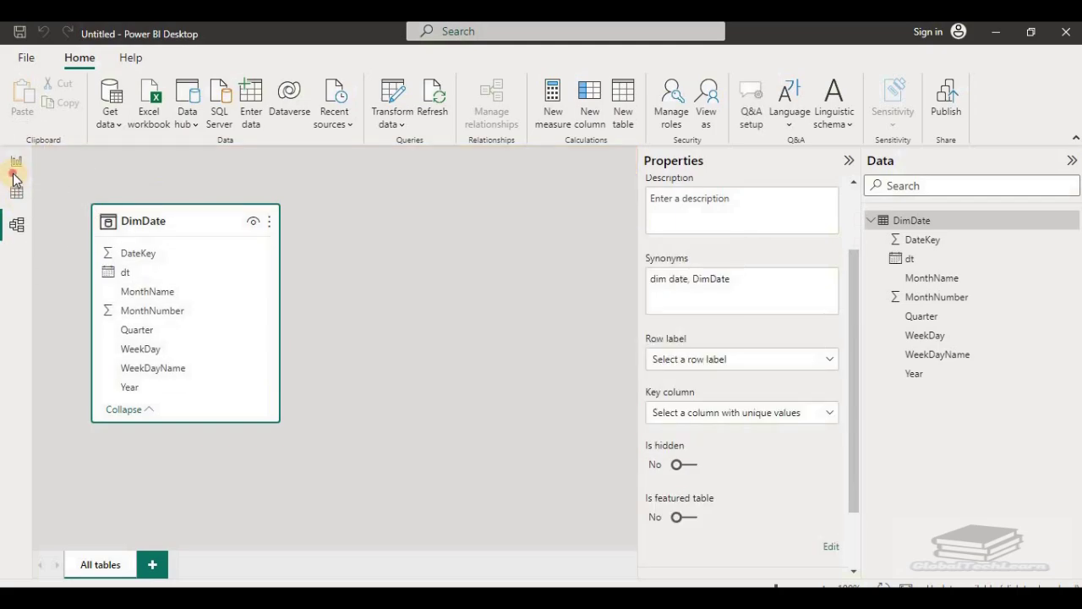
# - Inspect the date hierarchy under DimDate's dt column in the report view's field list
pyautogui.click(13, 176)
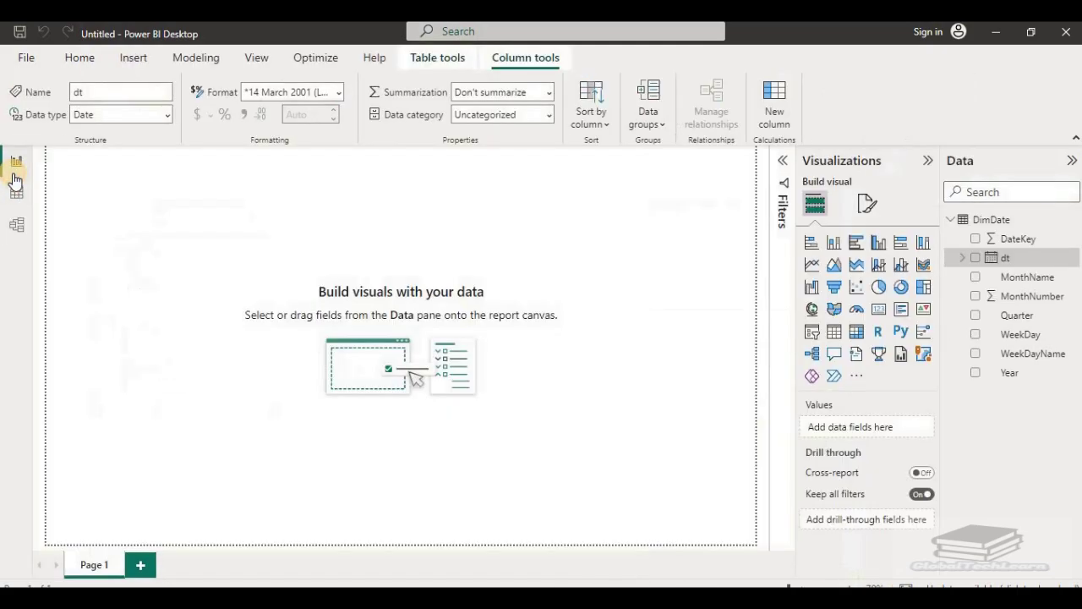
pyautogui.click(963, 258)
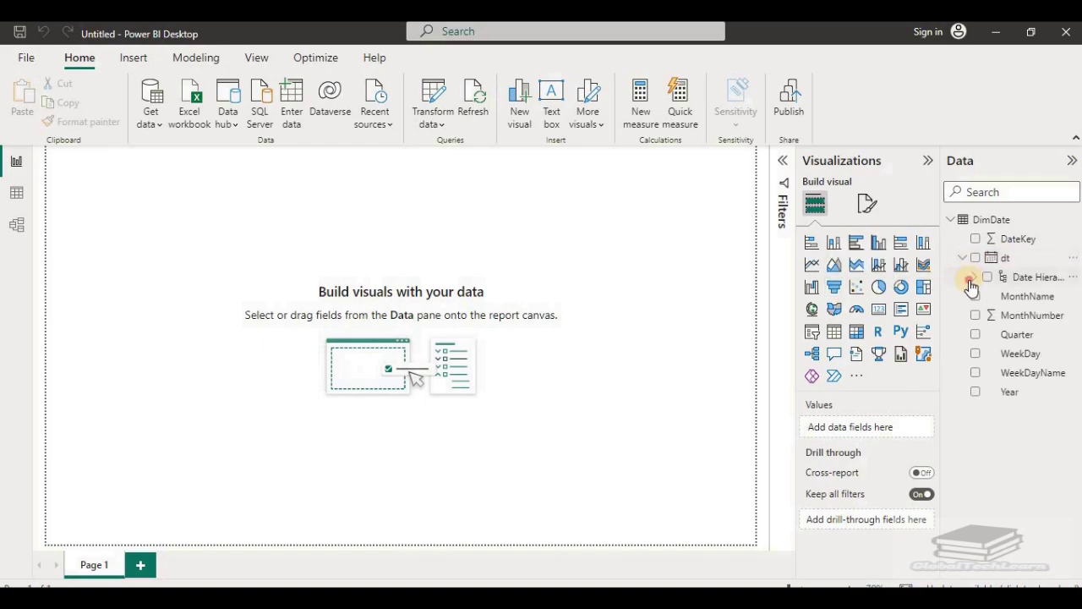
pyautogui.click(973, 278)
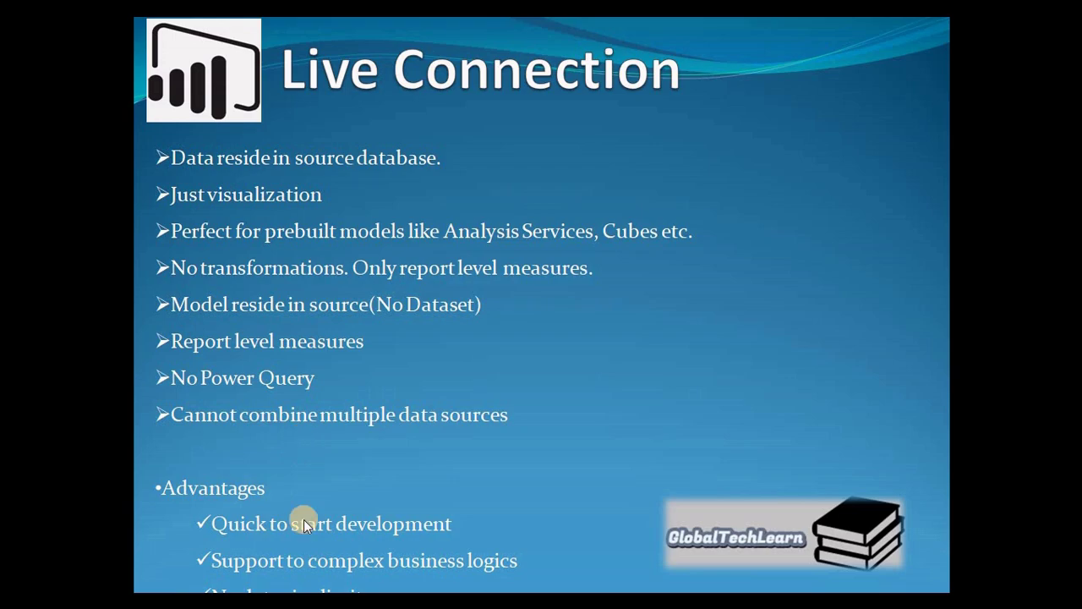
# - Switch to a blank Power BI Desktop report and connect live to SQL Server Analysis Services on server DESKTOP-NEABVU2
pyautogui.hotkey('alt', 'Tab')
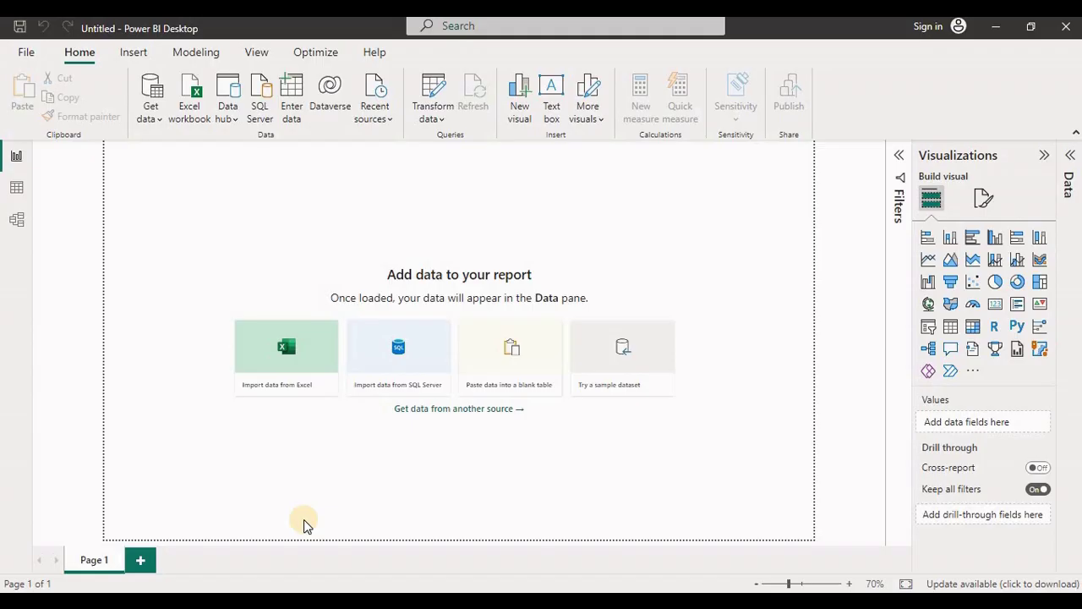
pyautogui.click(160, 121)
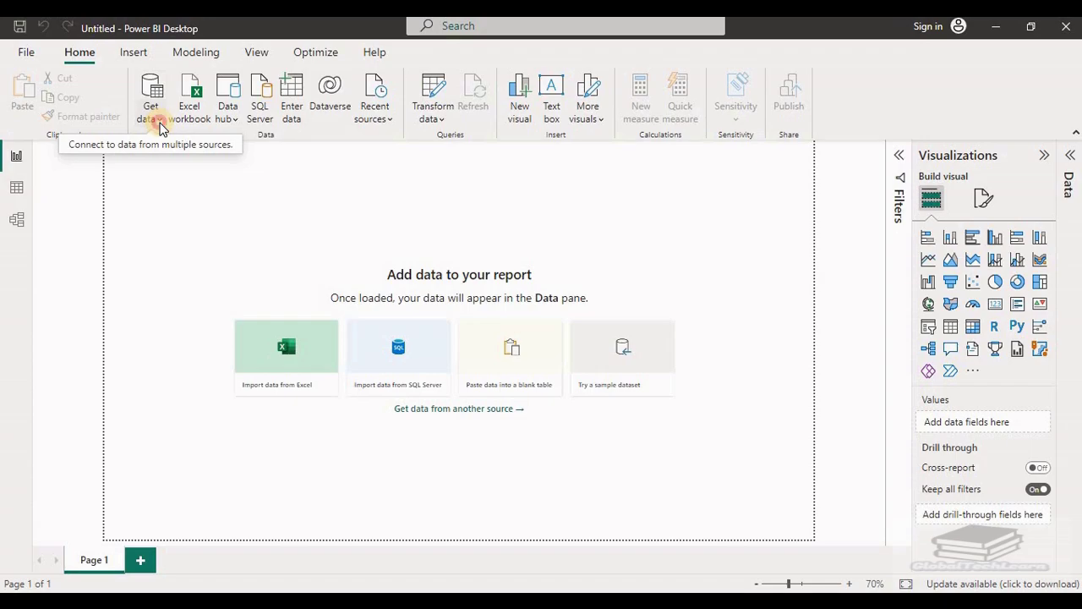
pyautogui.click(172, 464)
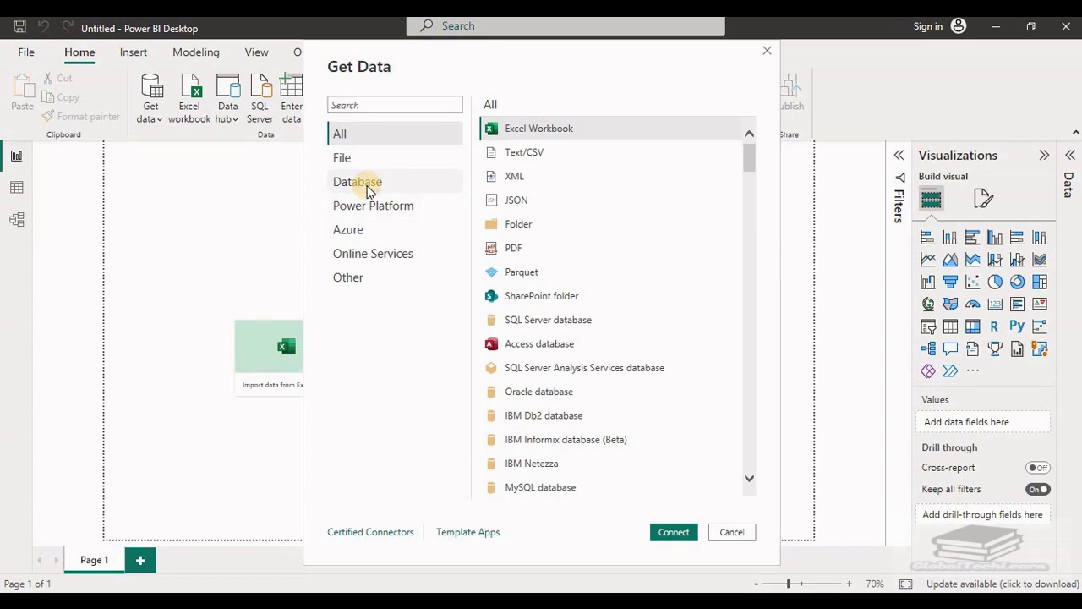
pyautogui.click(363, 186)
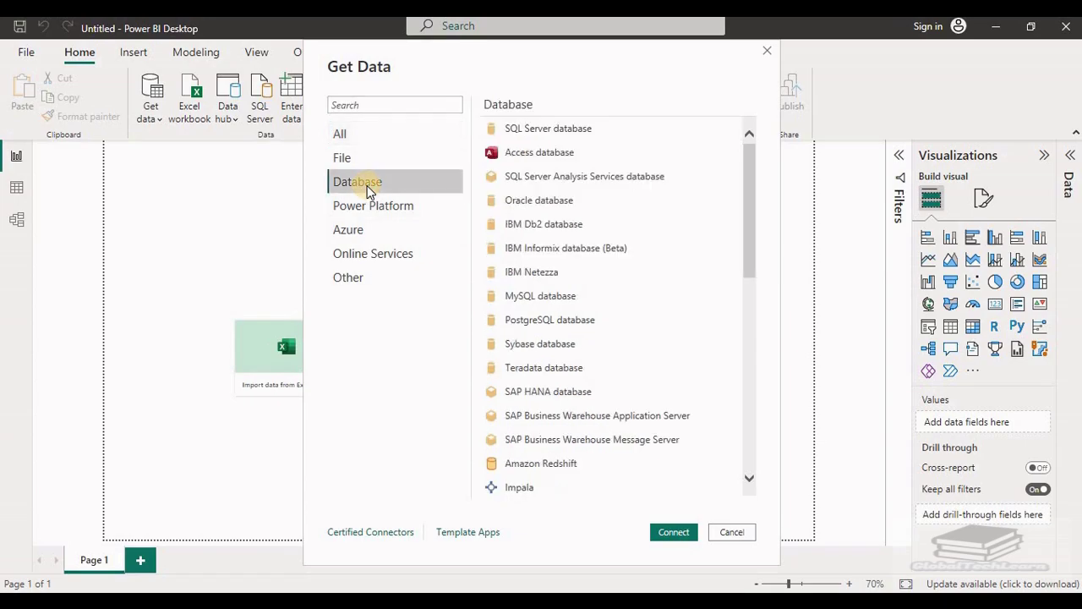
pyautogui.click(615, 178)
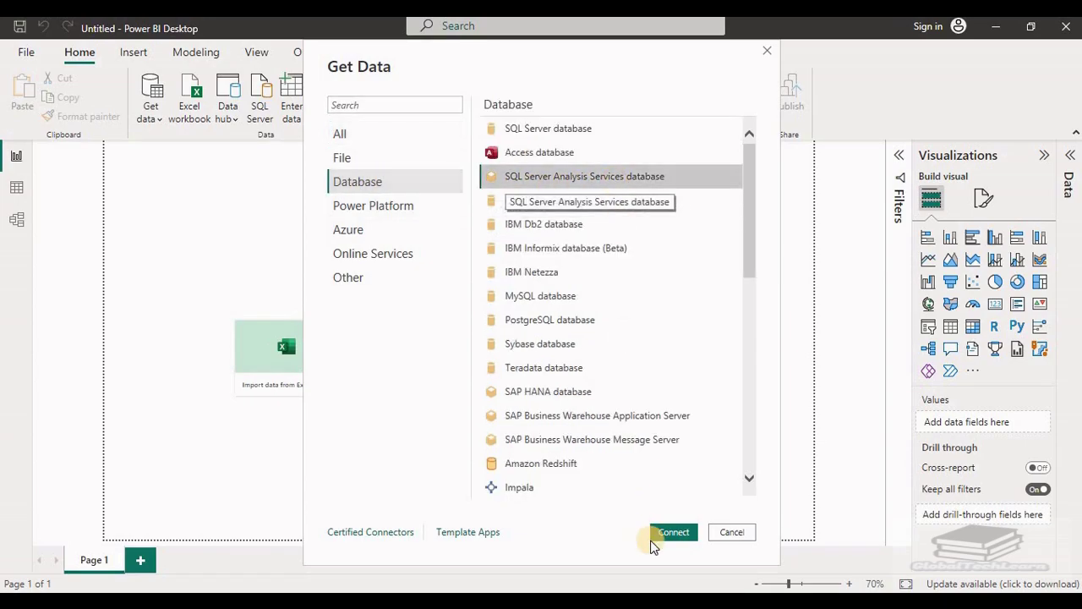
pyautogui.click(671, 532)
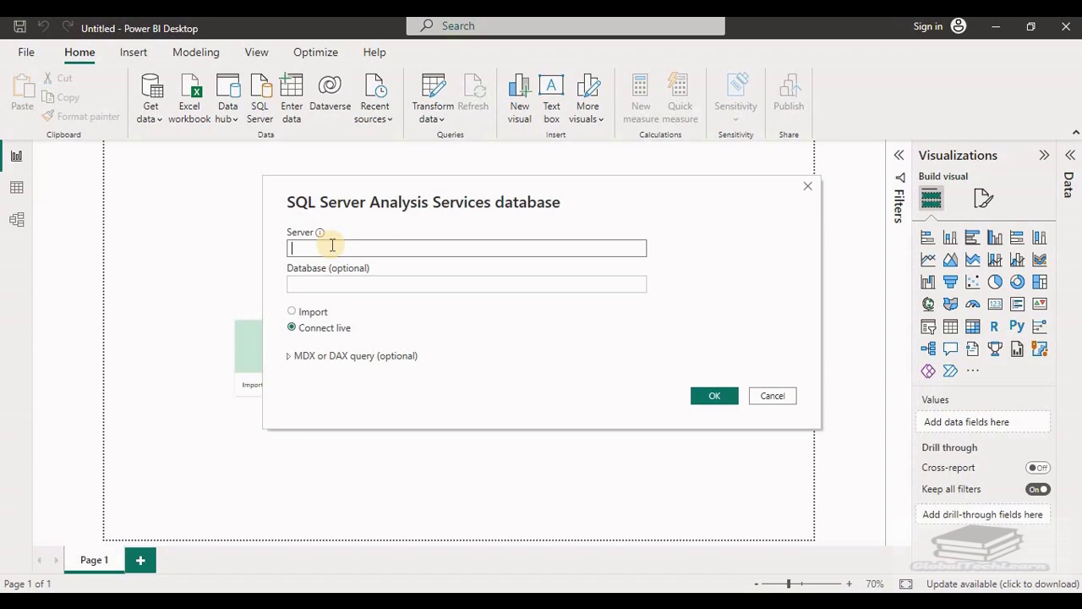
pyautogui.write('DESKTOP-NEABVU2')
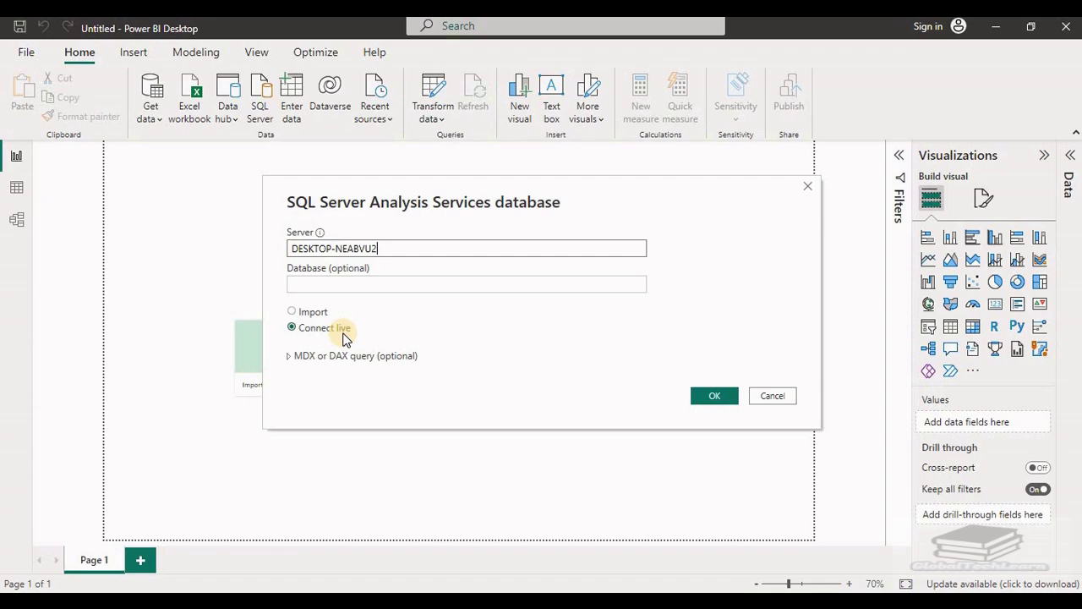
pyautogui.click(701, 397)
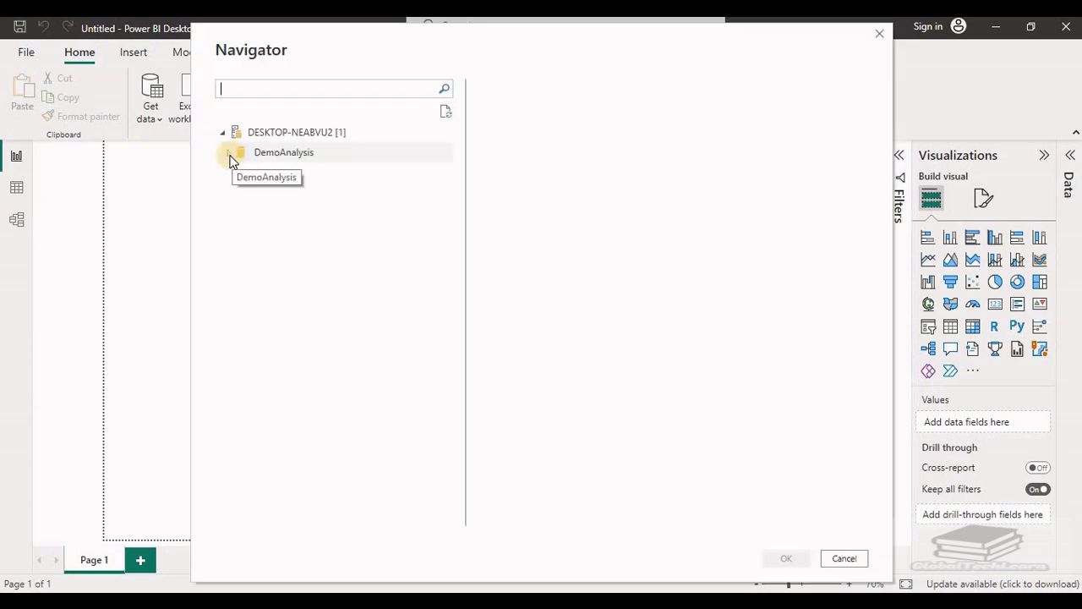
# - Load the model of the DemoAnalysis database into the report
pyautogui.click(229, 157)
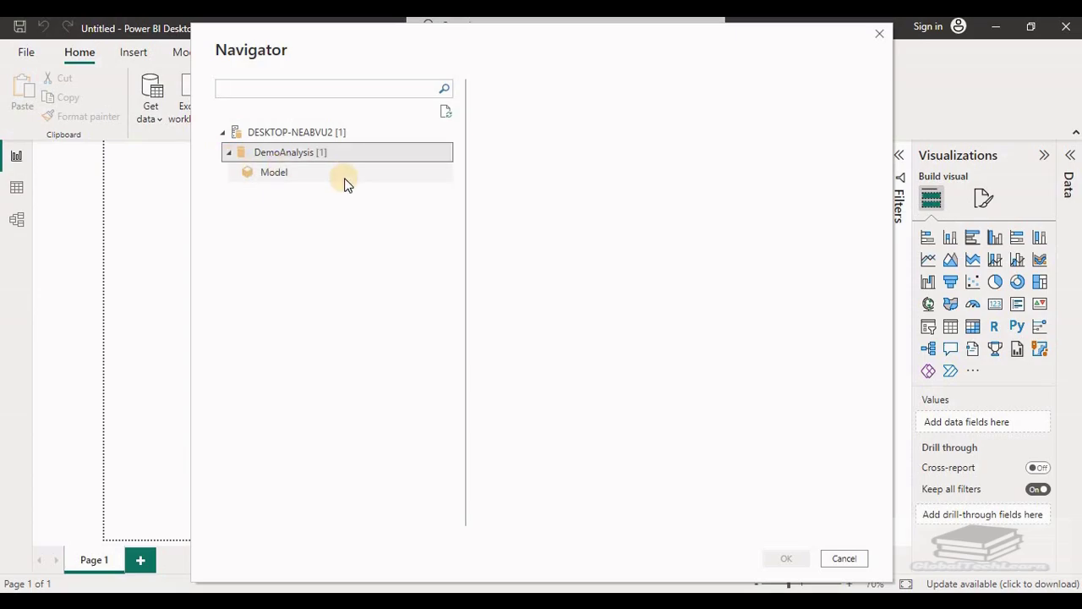
pyautogui.click(308, 180)
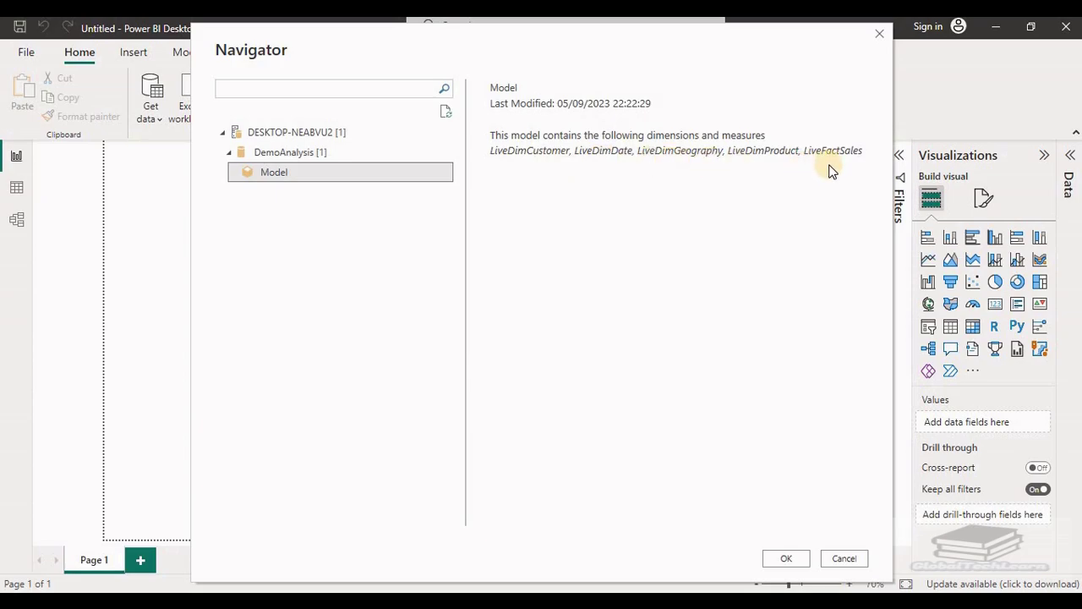
pyautogui.click(786, 561)
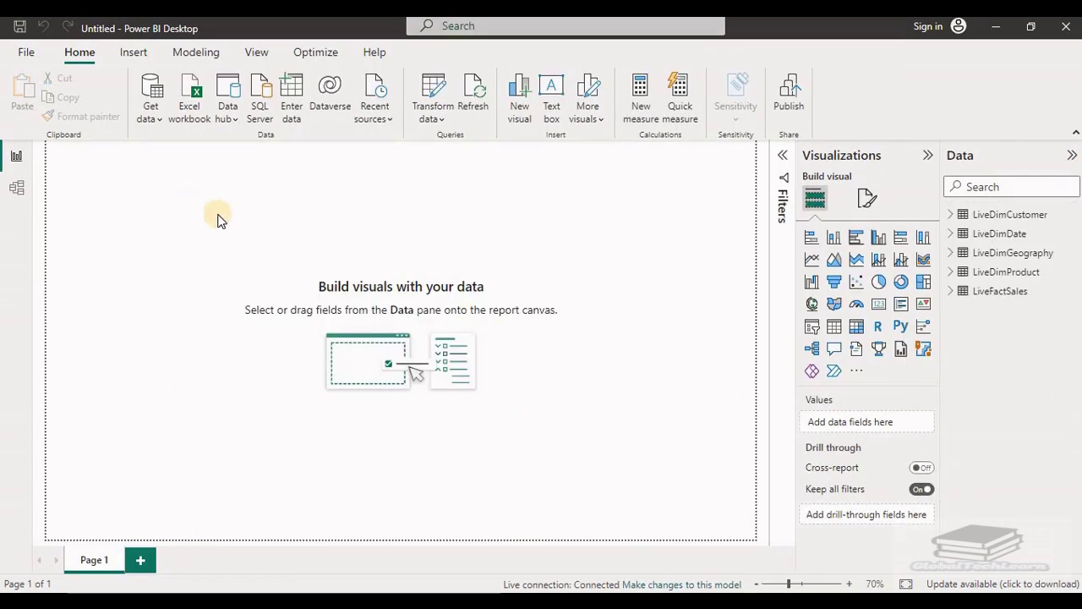
# - Place LiveDimCustomer beside LiveDimGeography in the model diagram and inspect LiveDimCustomer's columns and available commands
pyautogui.click(19, 188)
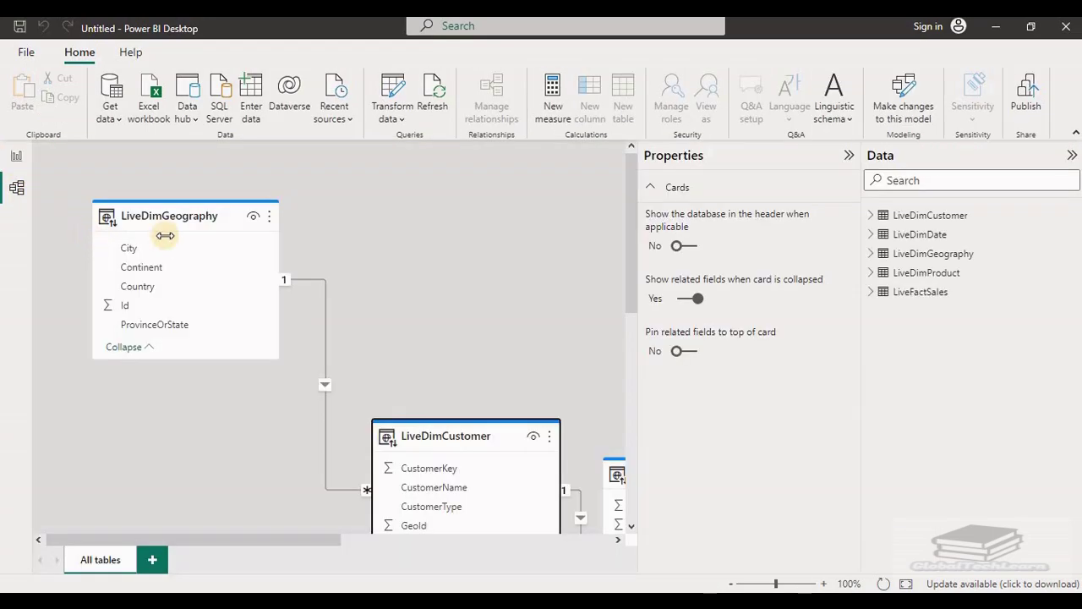
pyautogui.moveTo(421, 433); pyautogui.dragTo(430, 217)
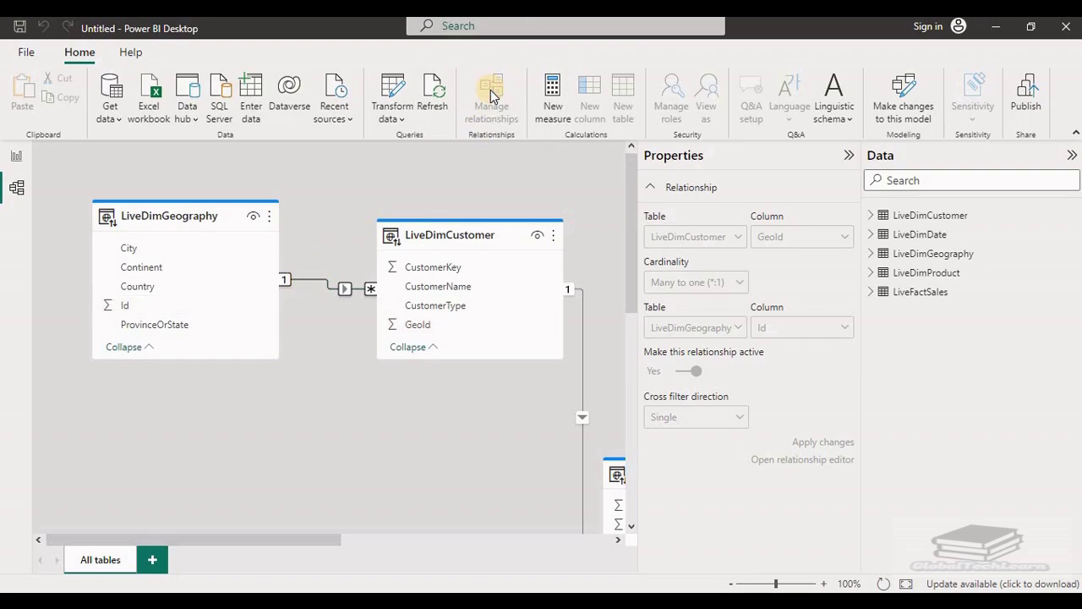
pyautogui.moveTo(876, 218)
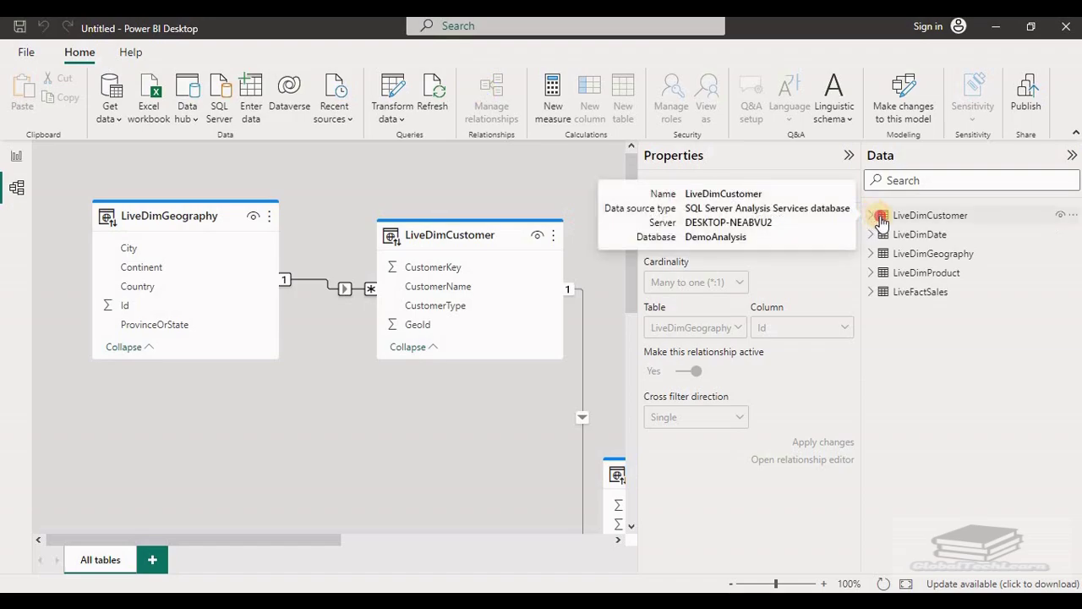
pyautogui.click(876, 218)
pyautogui.rightClick(916, 217)
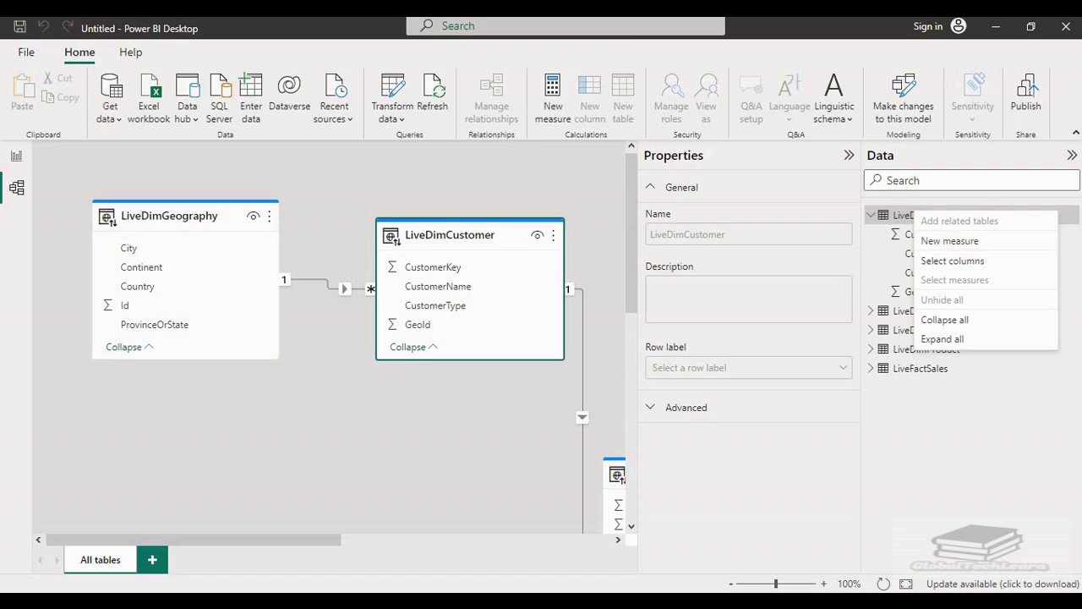
# - Add a table visual to the report page and enlarge it to cover most of the page
pyautogui.click(16, 161)
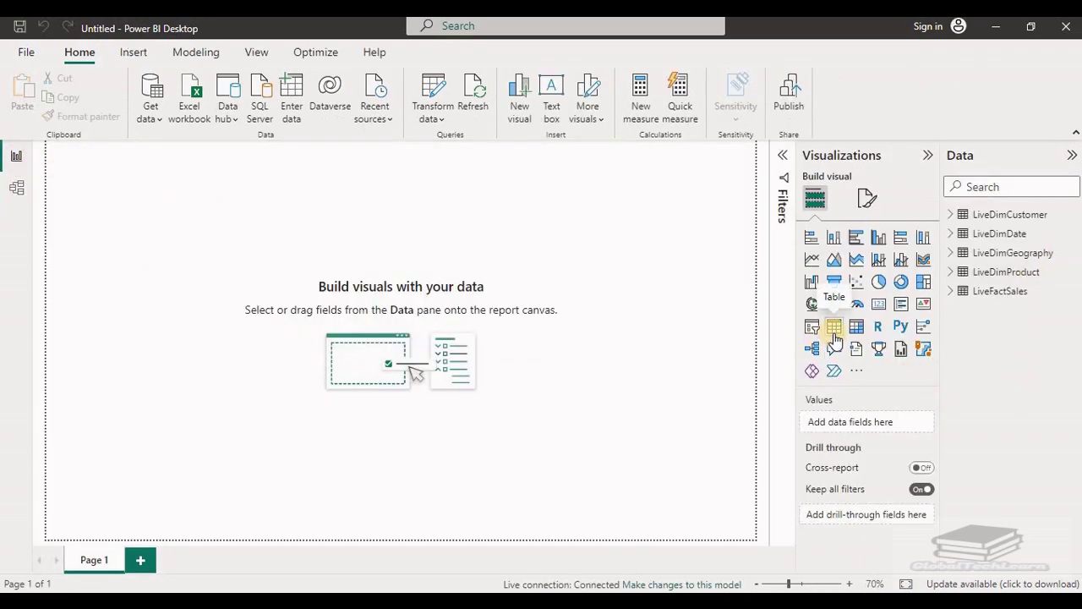
pyautogui.moveTo(169, 341); pyautogui.dragTo(198, 307)
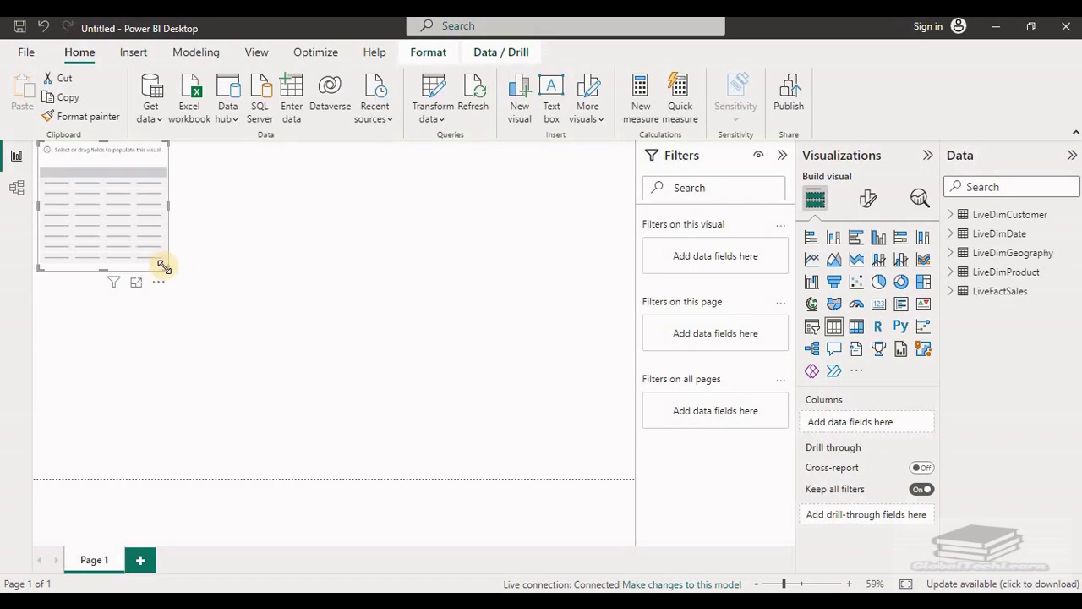
pyautogui.moveTo(163, 267); pyautogui.dragTo(422, 416)
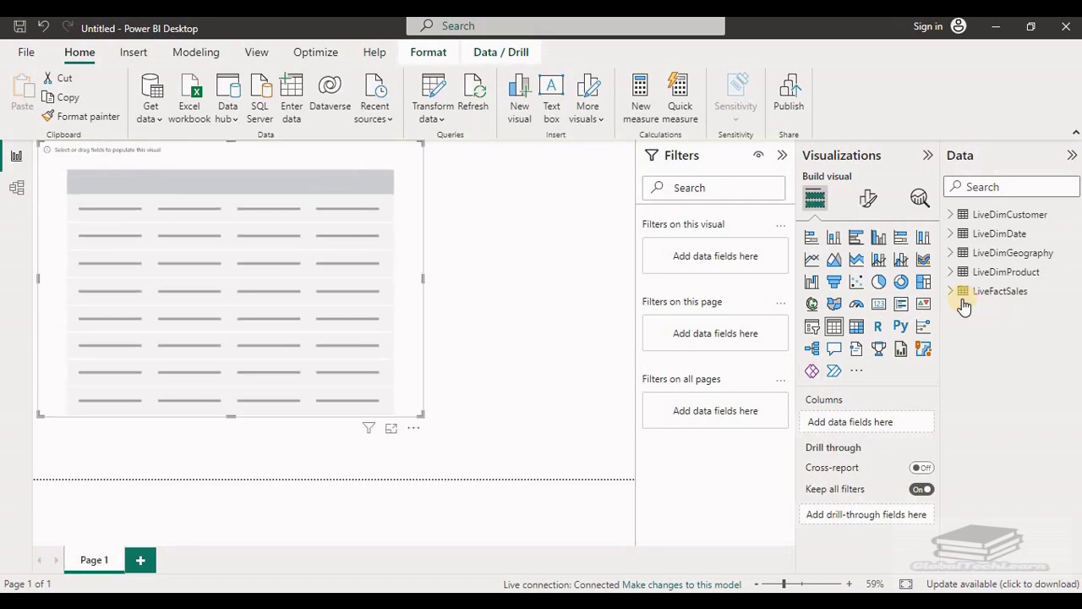
# - Add Product from LiveDimProduct and SalePrice and SoldQty from LiveFactSales as columns of the table visual
pyautogui.click(950, 272)
pyautogui.moveTo(1014, 291); pyautogui.dragTo(884, 423)
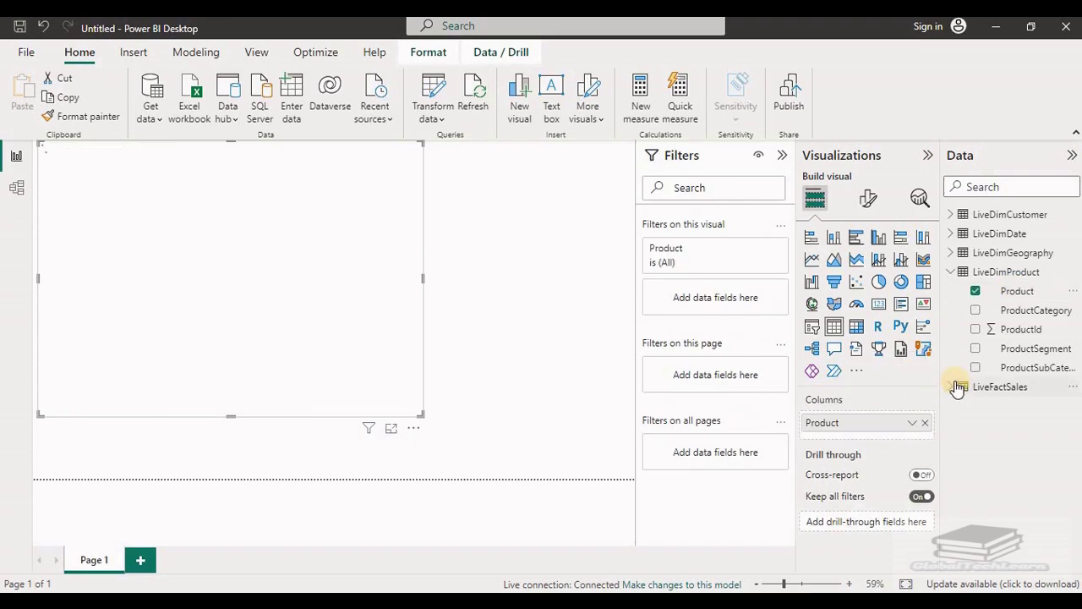
pyautogui.click(951, 387)
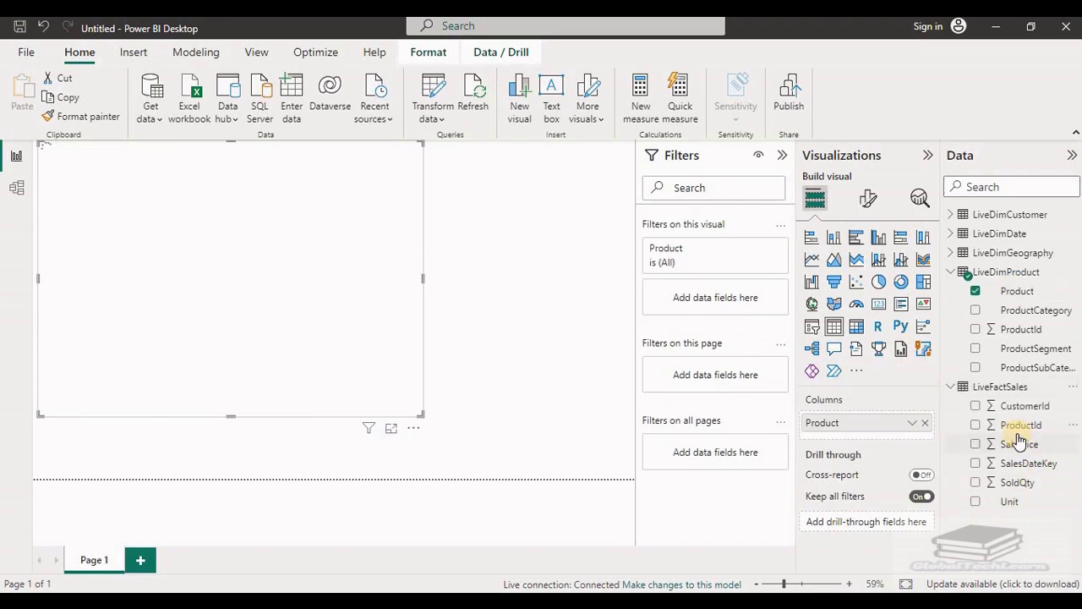
pyautogui.moveTo(1012, 443); pyautogui.dragTo(859, 443)
pyautogui.moveTo(1016, 482); pyautogui.dragTo(852, 462)
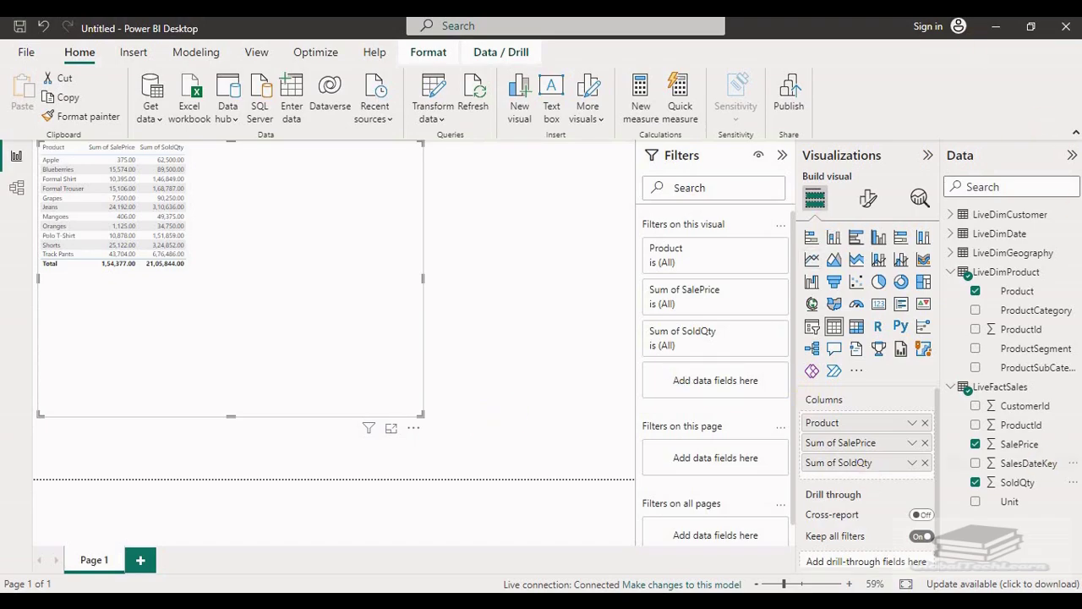
# - Create a measure in LiveFactSales with the formula SalesAmount = Sum(LiveFactSales[SalePrice]) * sum(LiveFactSales[SoldQty])
pyautogui.rightClick(1006, 386)
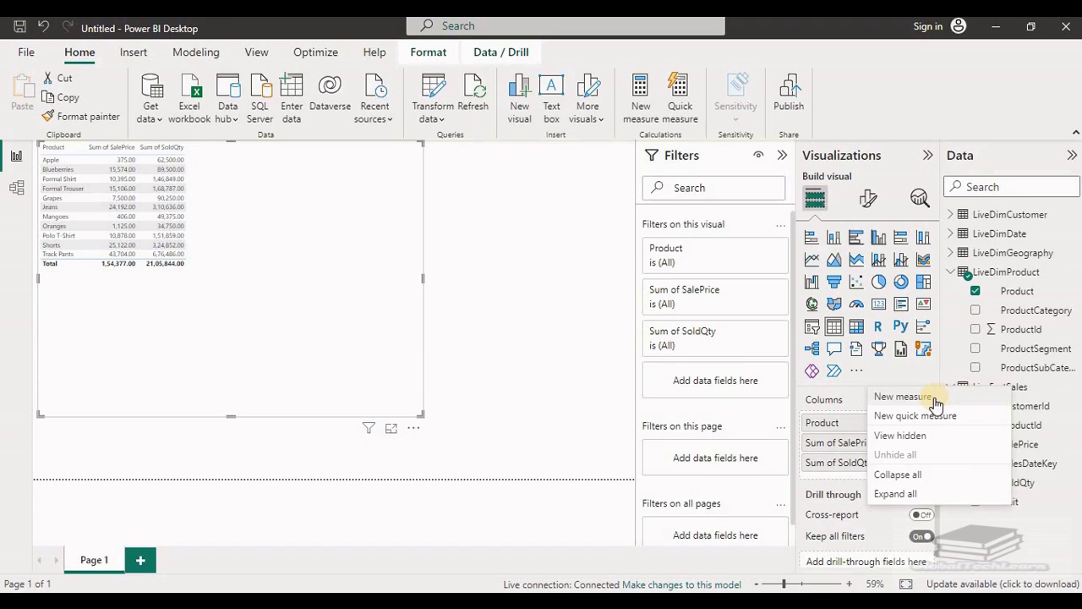
pyautogui.click(182, 282)
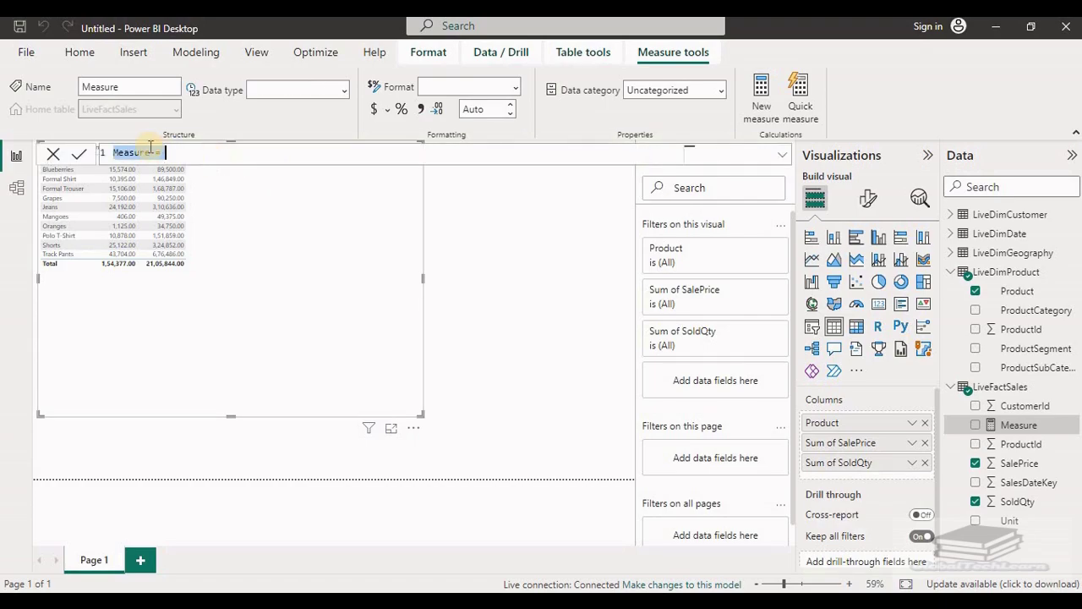
pyautogui.write('SalesAmount=')
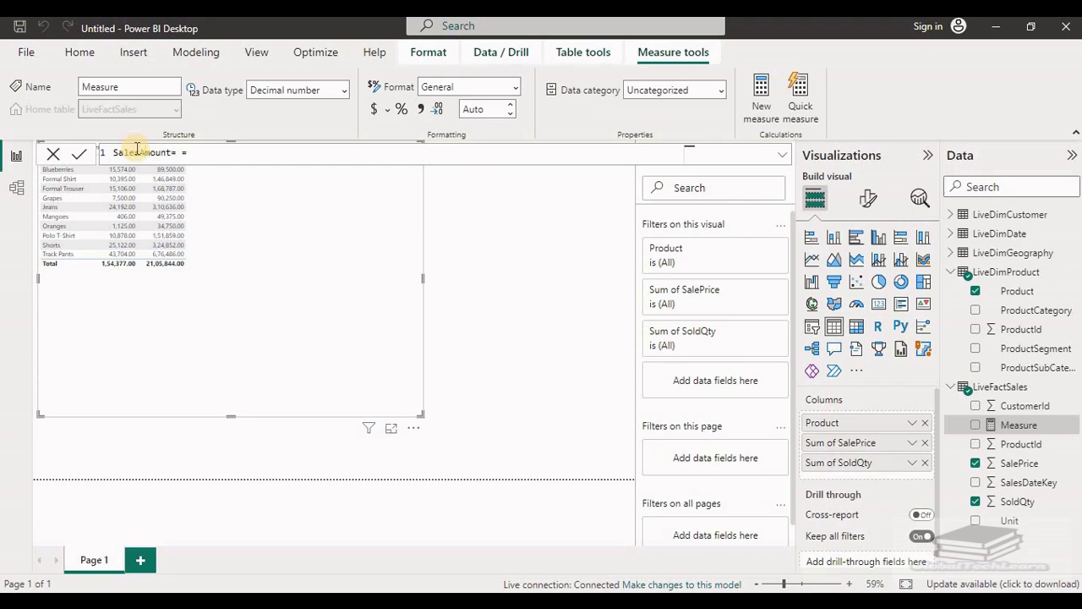
pyautogui.press('BackSpace')
pyautogui.write('Sum')
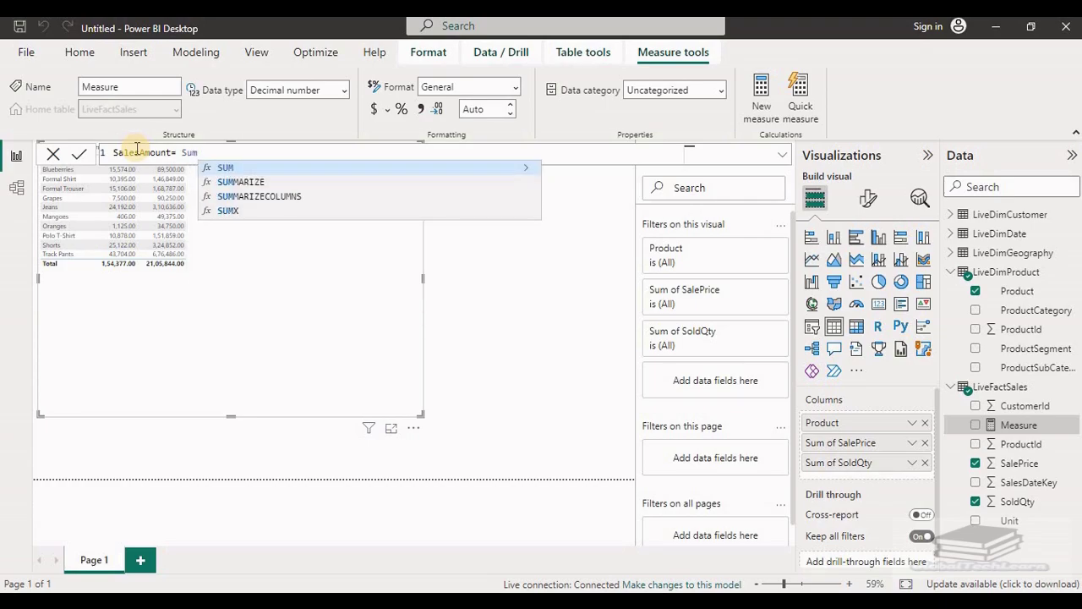
pyautogui.write('(sales')
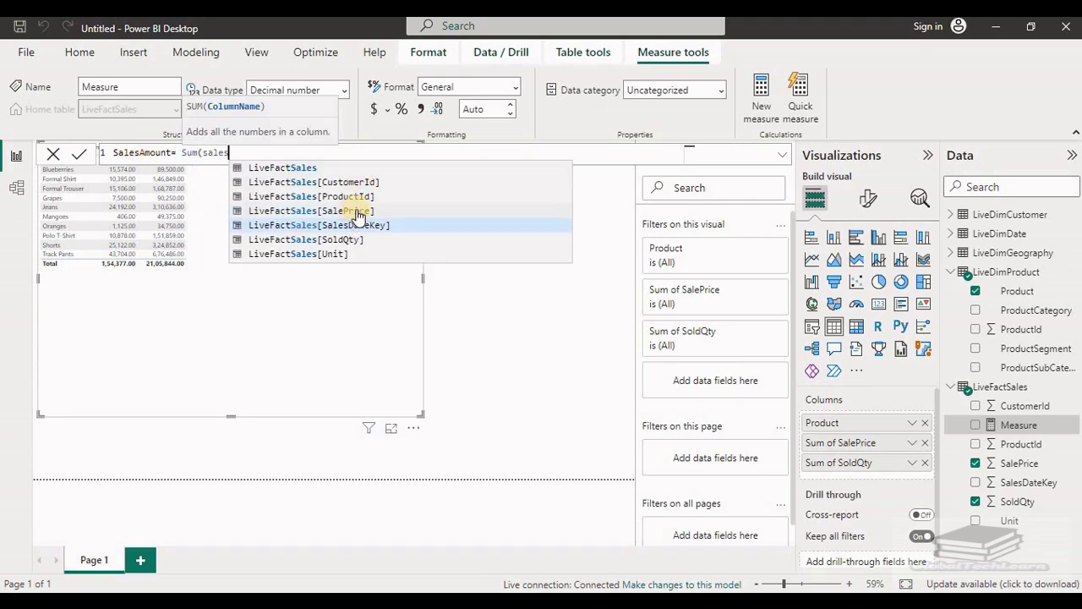
pyautogui.click(357, 211)
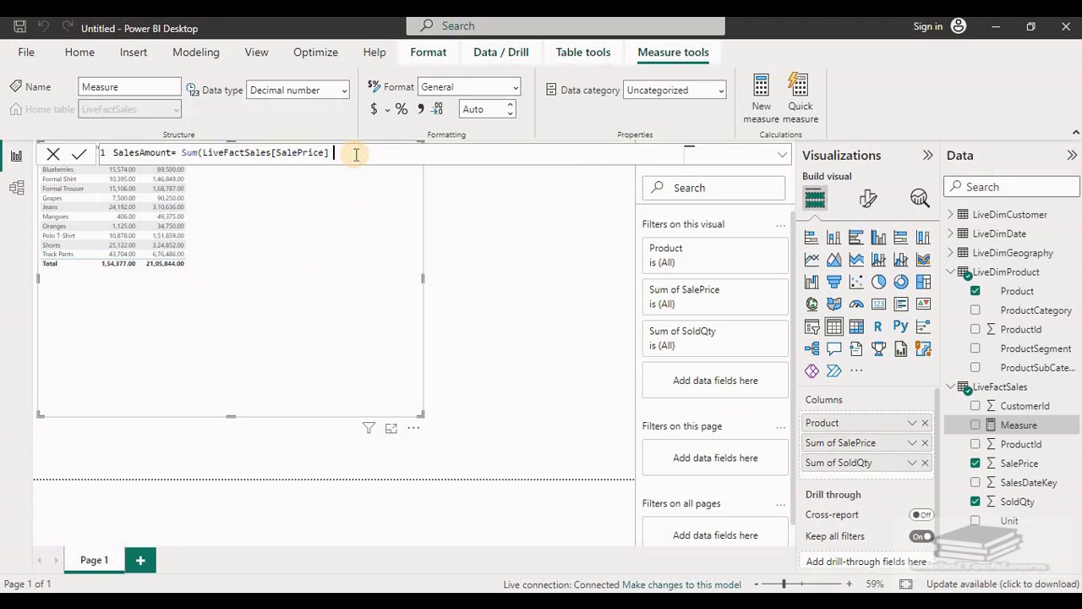
pyautogui.write(')* sum(sol')
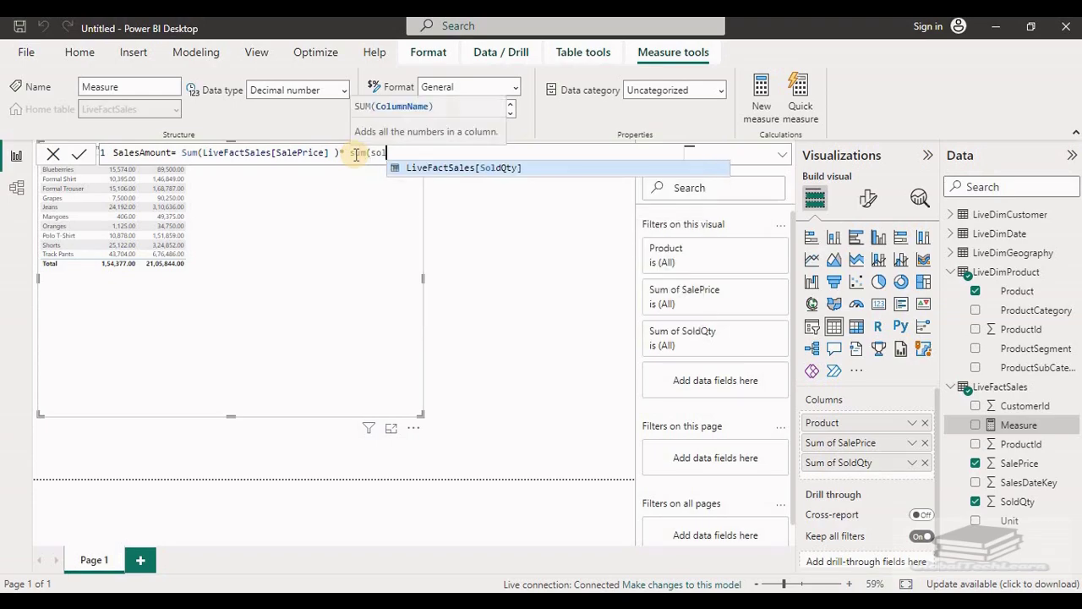
pyautogui.click(498, 168)
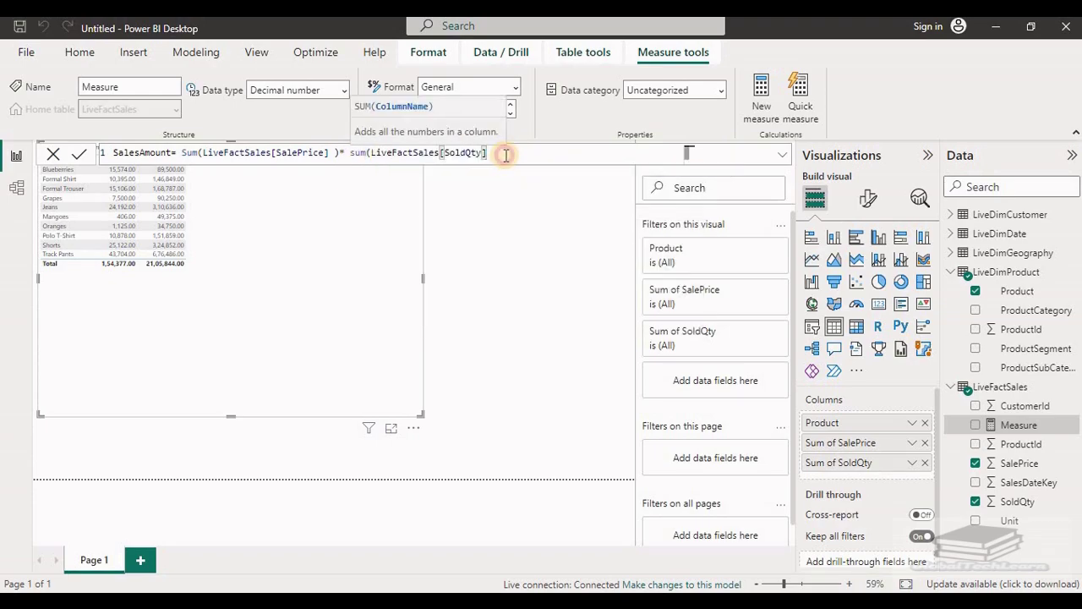
pyautogui.write(')')
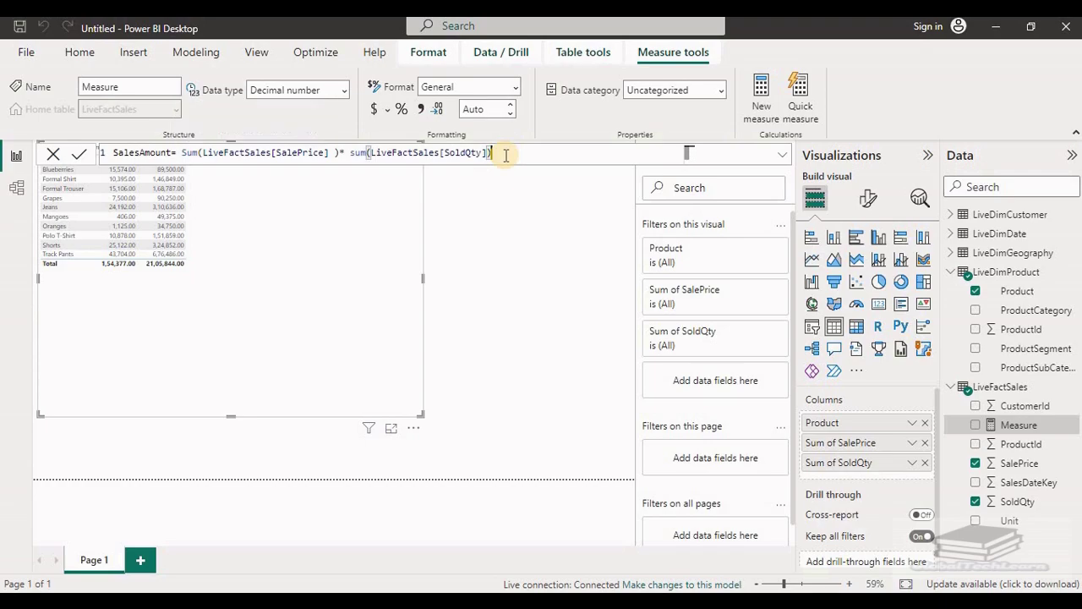
pyautogui.click(85, 157)
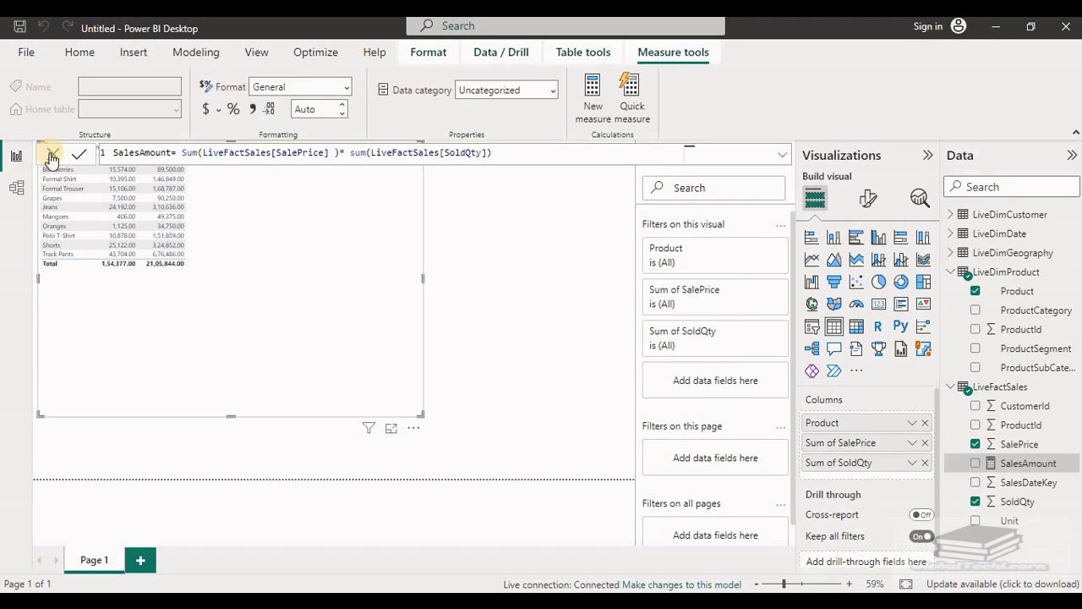
pyautogui.click(51, 156)
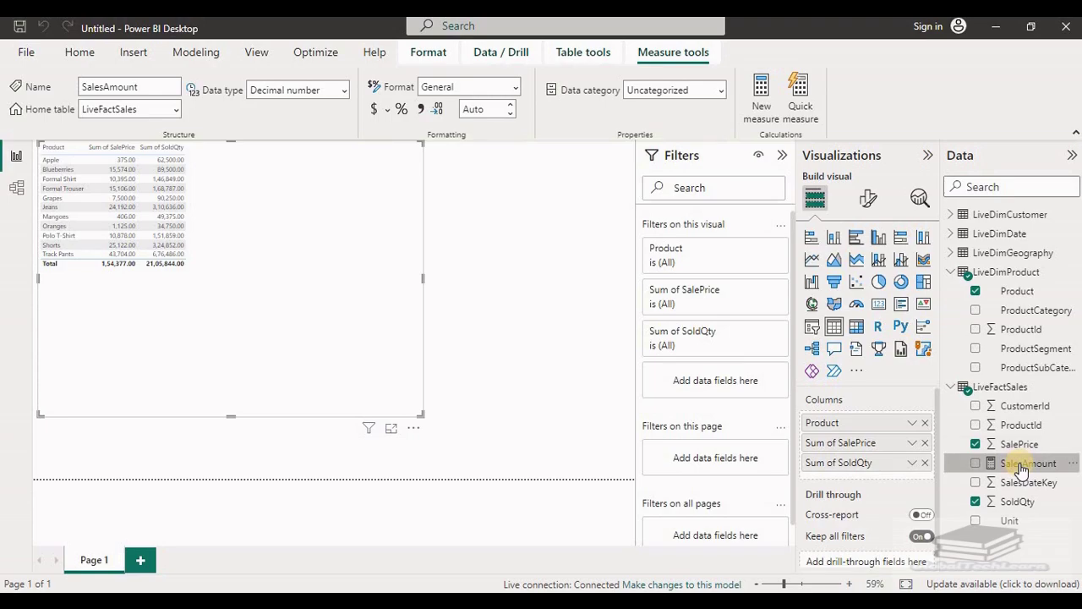
# - Add the SalesAmount measure as the last column of the table visual and check its values in focus mode
pyautogui.moveTo(1021, 467); pyautogui.dragTo(871, 483)
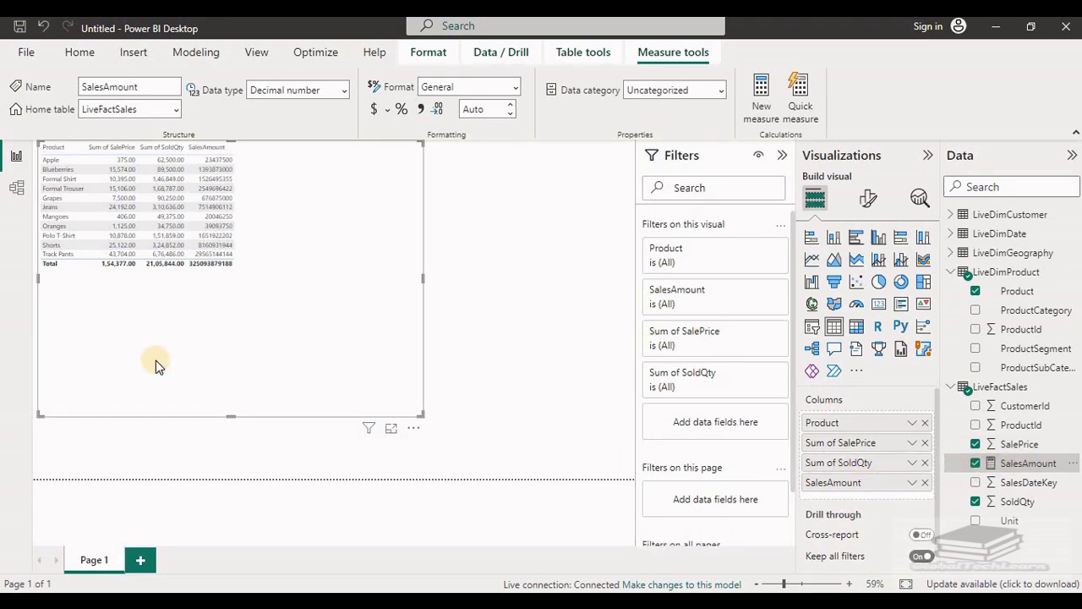
pyautogui.click(389, 428)
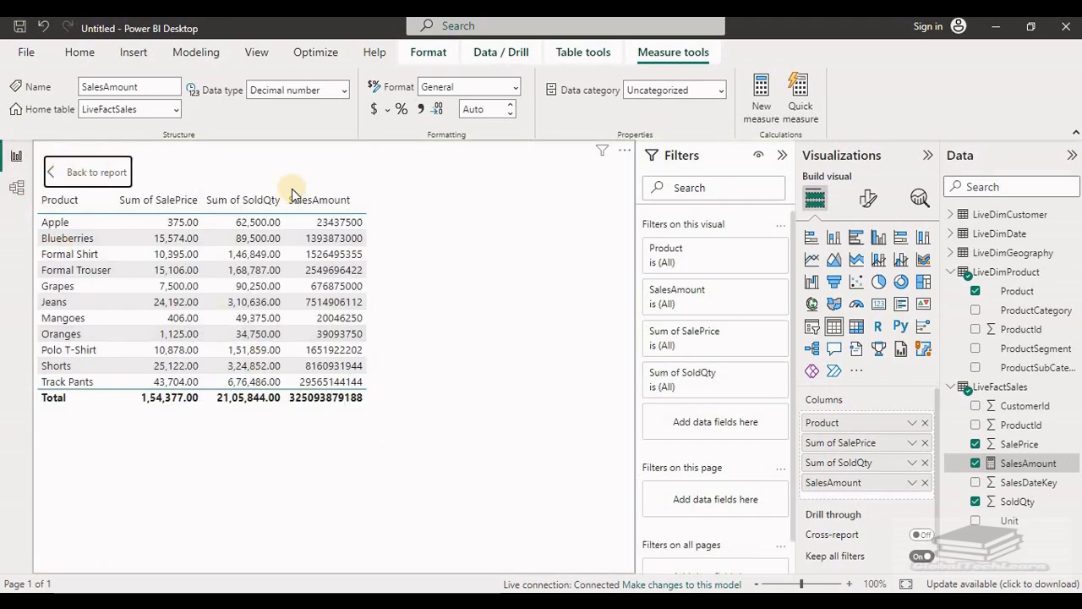
pyautogui.press('Escape')
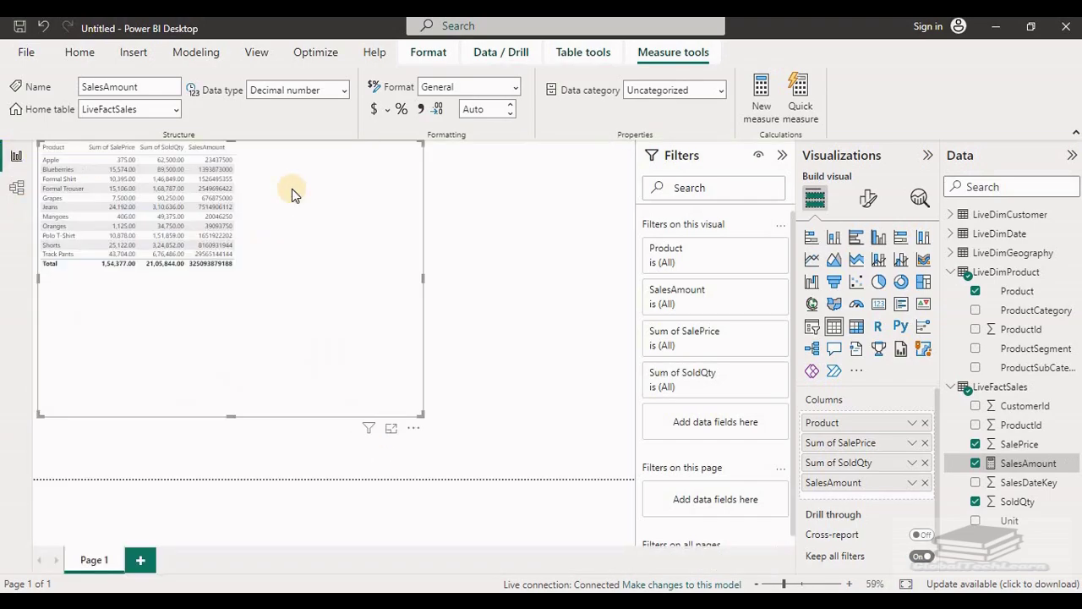
# - Try to transform the live-connected model's data, choosing to add a local model for the required DirectQuery connection
pyautogui.click(80, 52)
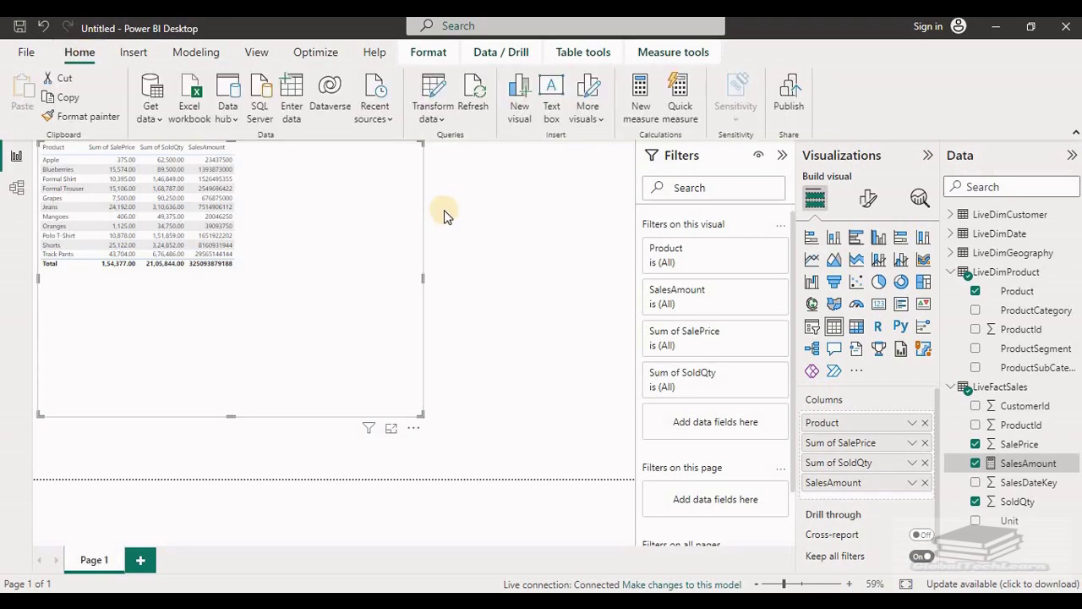
pyautogui.click(433, 123)
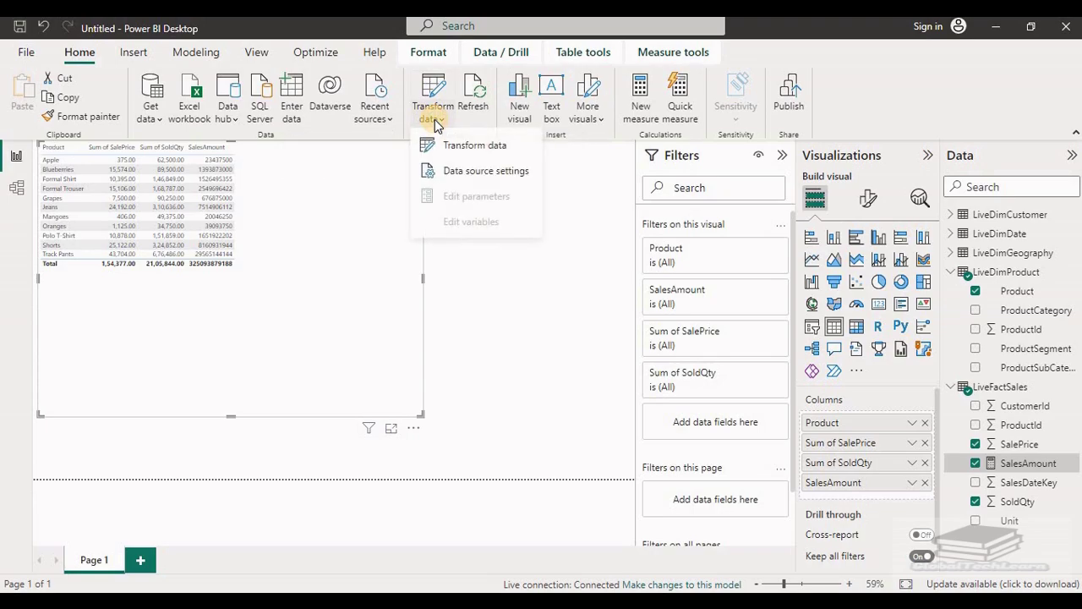
pyautogui.click(436, 151)
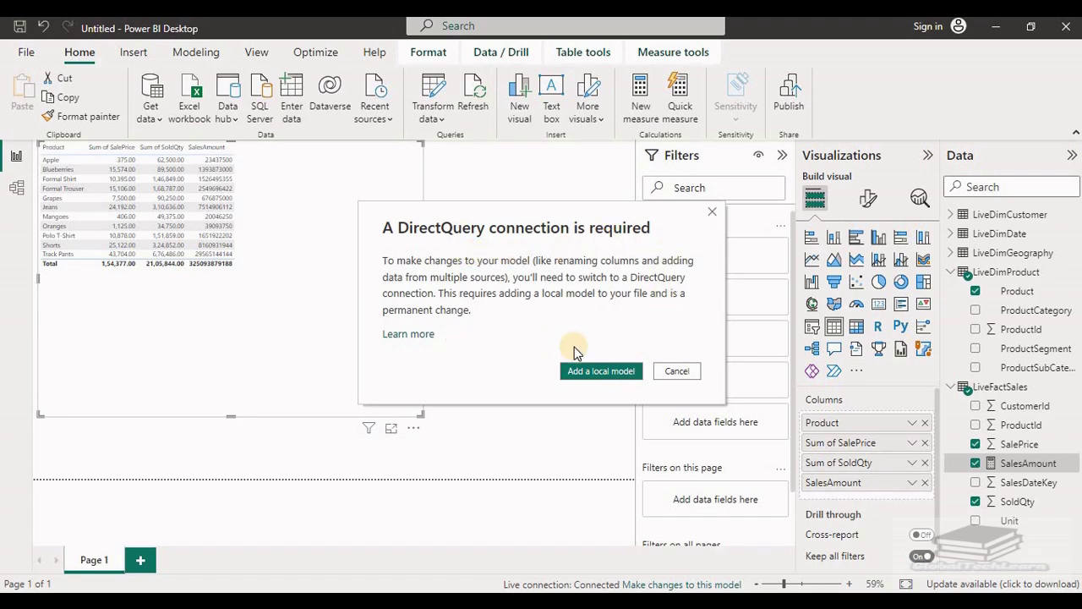
pyautogui.click(571, 372)
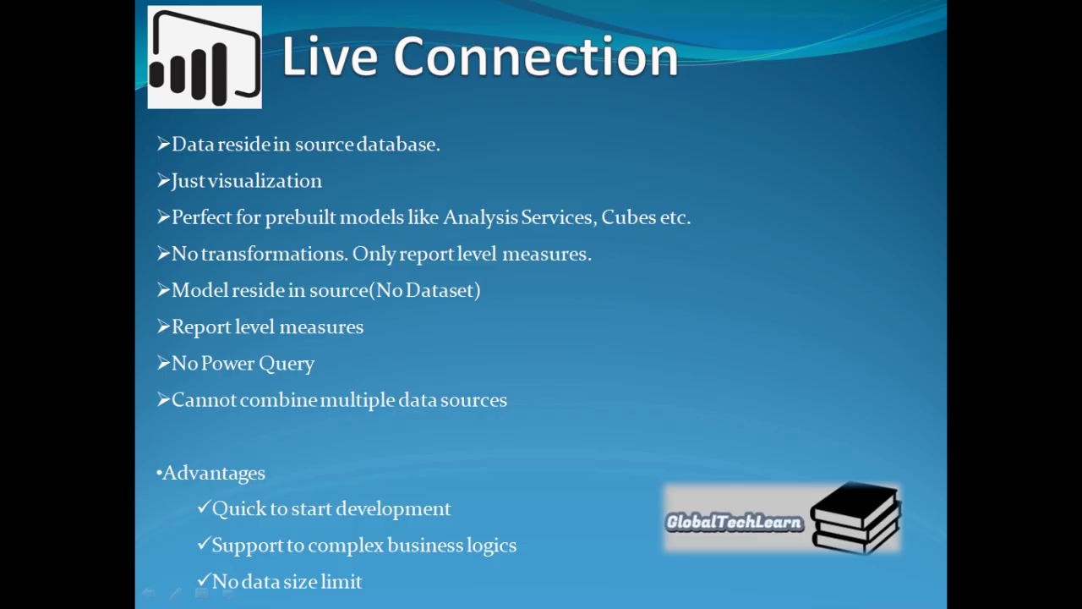